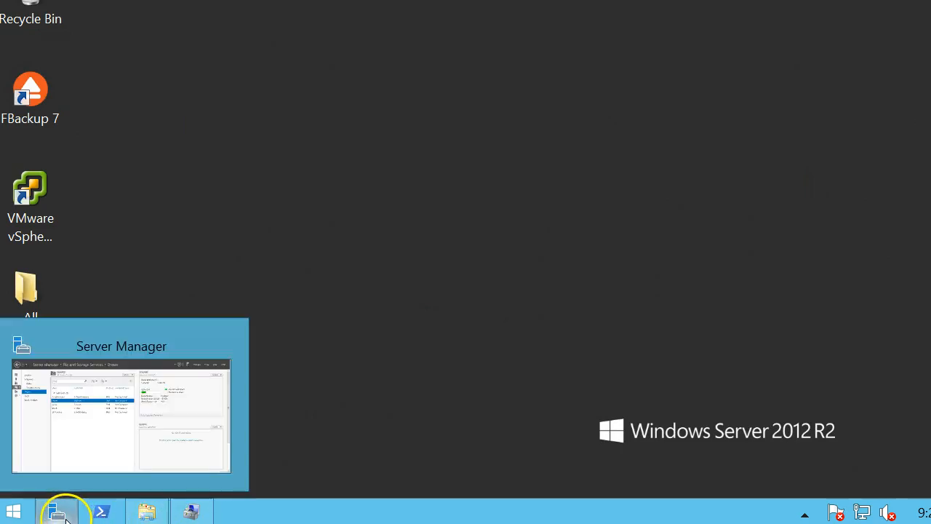
In Server Manager, go to File and Storage Services and list the shares.
left_click(61, 513)
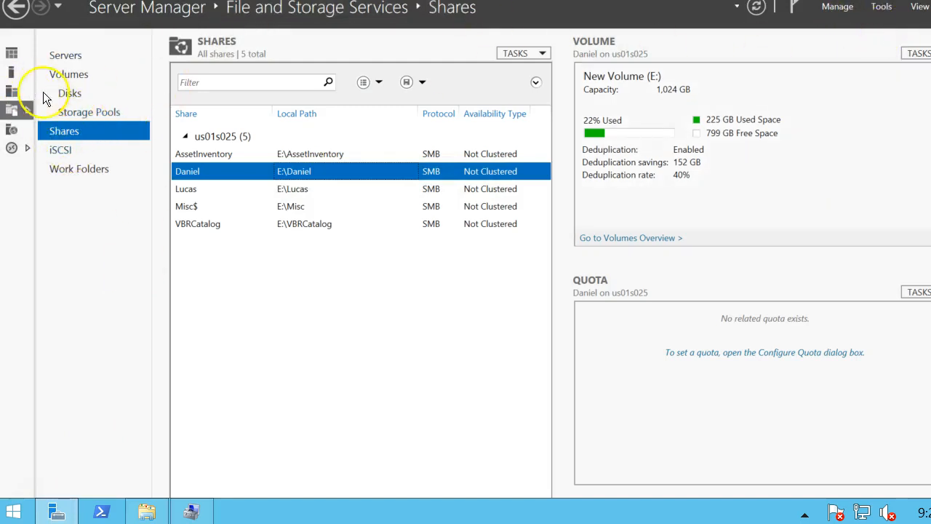
left_click(15, 52)
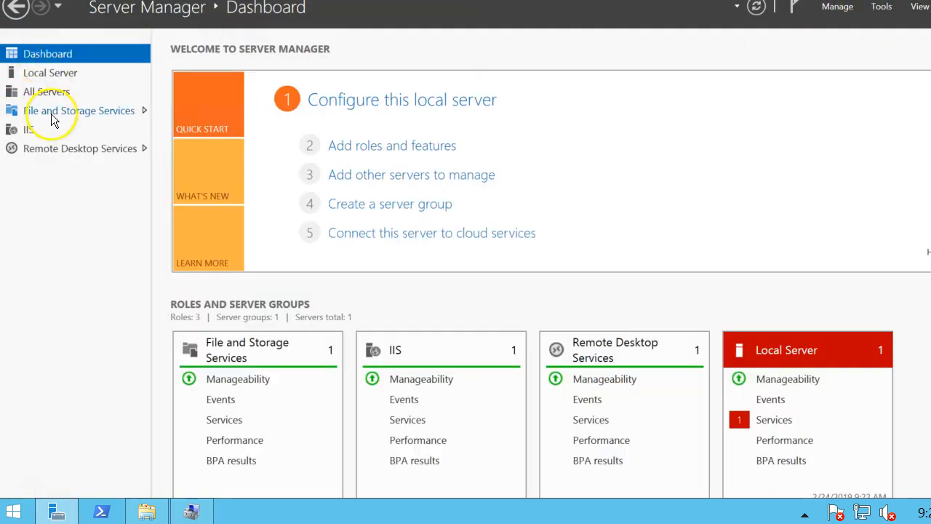
left_click(881, 13)
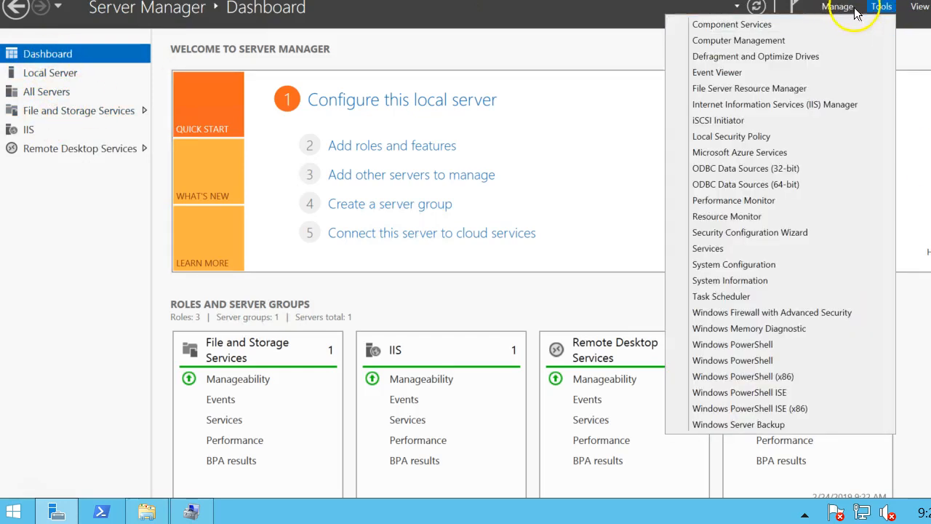
left_click(848, 12)
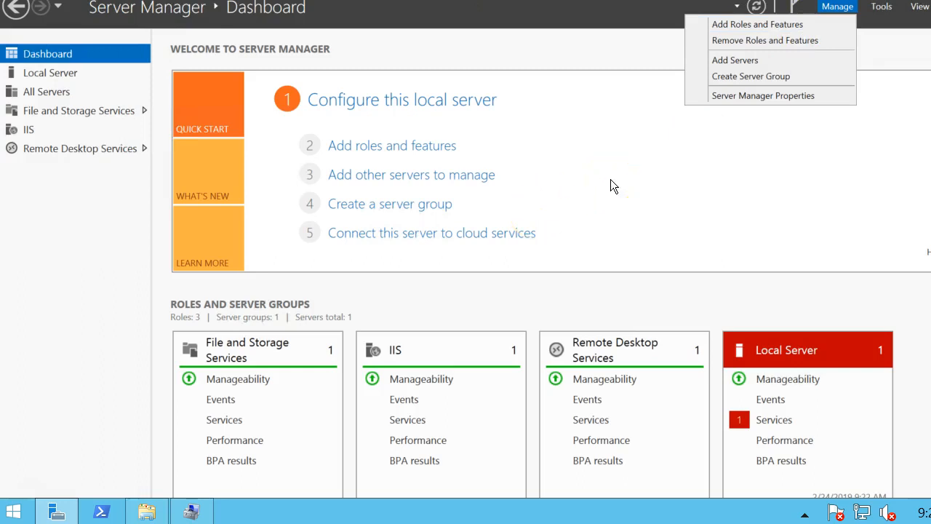
left_click(121, 110)
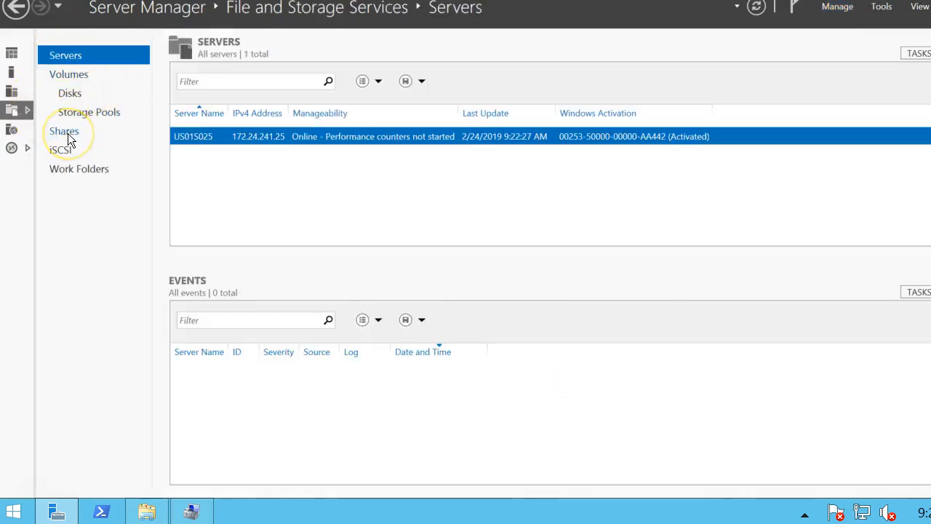
left_click(68, 133)
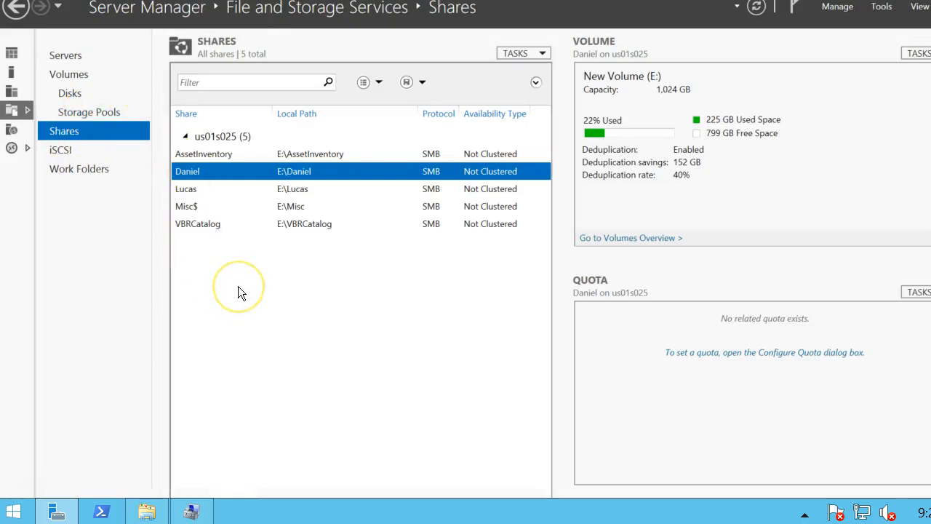
Review the Daniel share's properties and permissions, then close them.
right_click(253, 315)
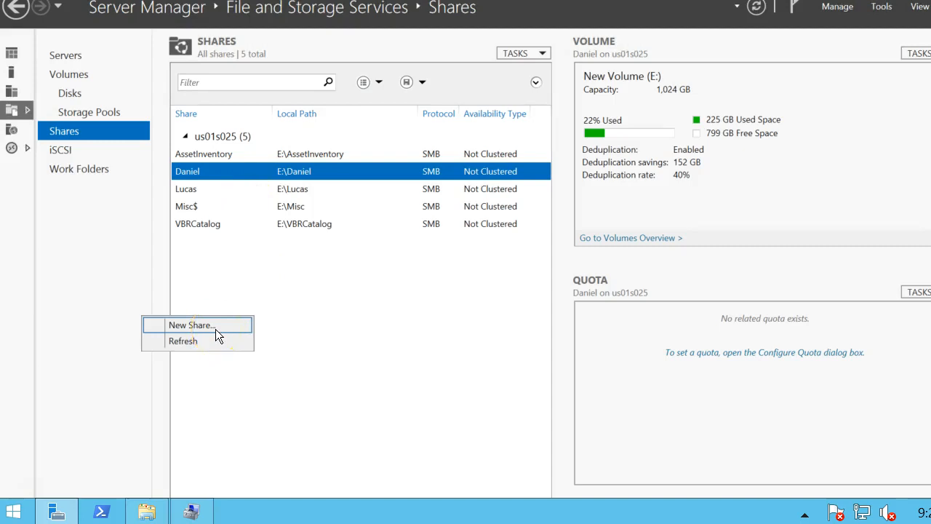
left_click(322, 250)
left_click(294, 174)
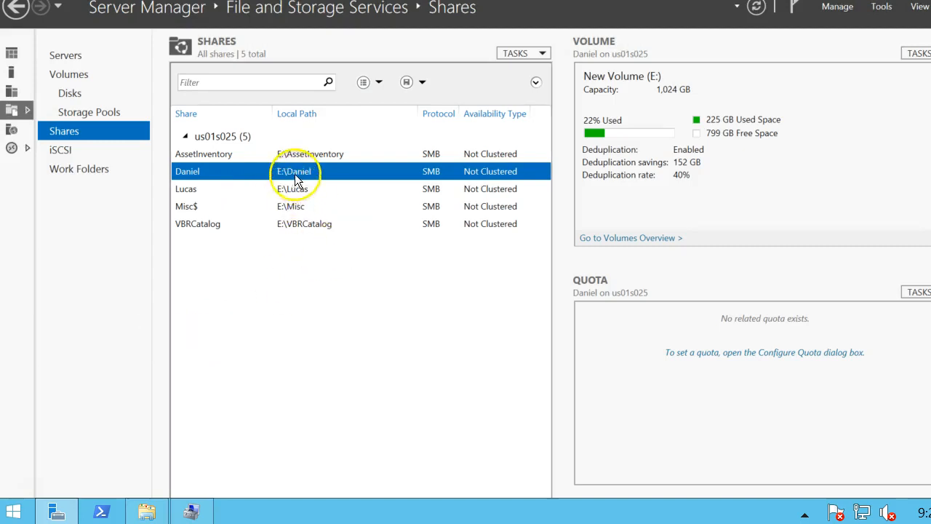
right_click(294, 173)
left_click(233, 247)
left_click(231, 243)
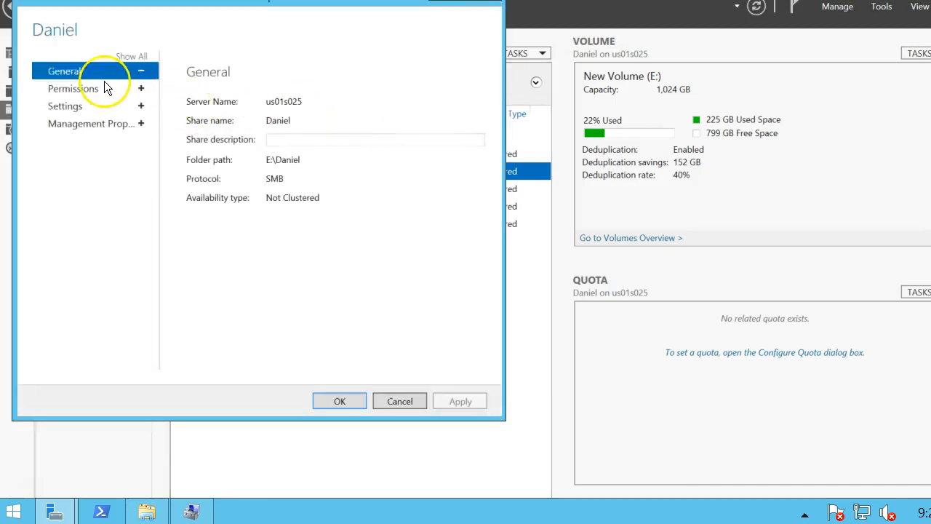
left_click(87, 90)
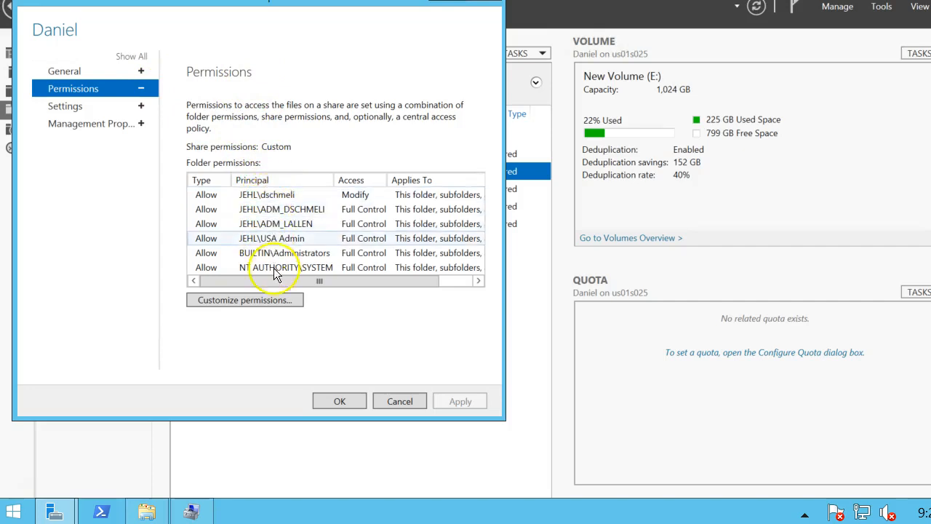
left_click(388, 401)
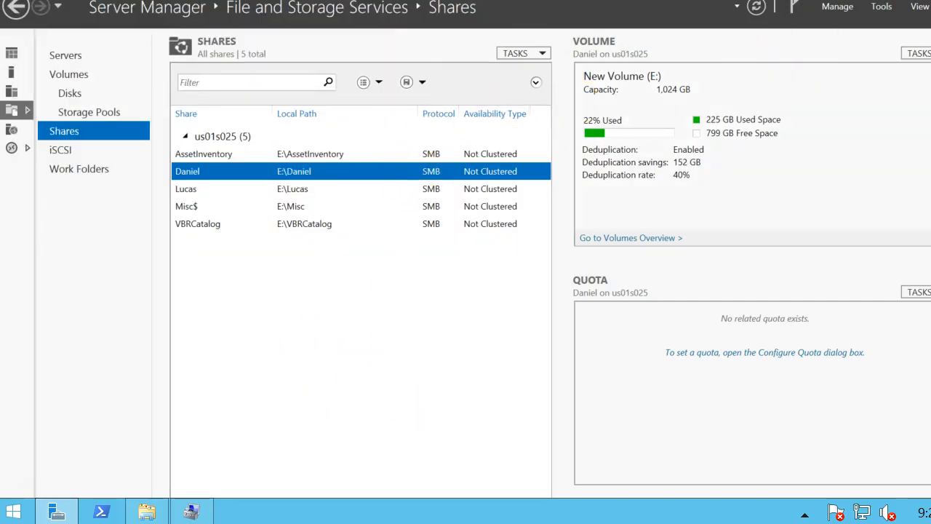
From This PC, map \\us01s025\daniel as network drive X:.
key("super+d")
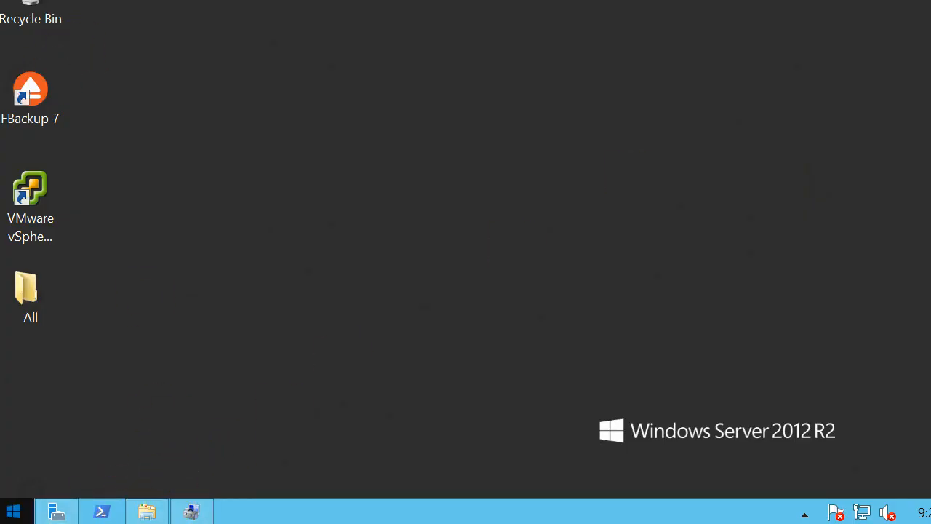
left_click(13, 512)
left_click(145, 221)
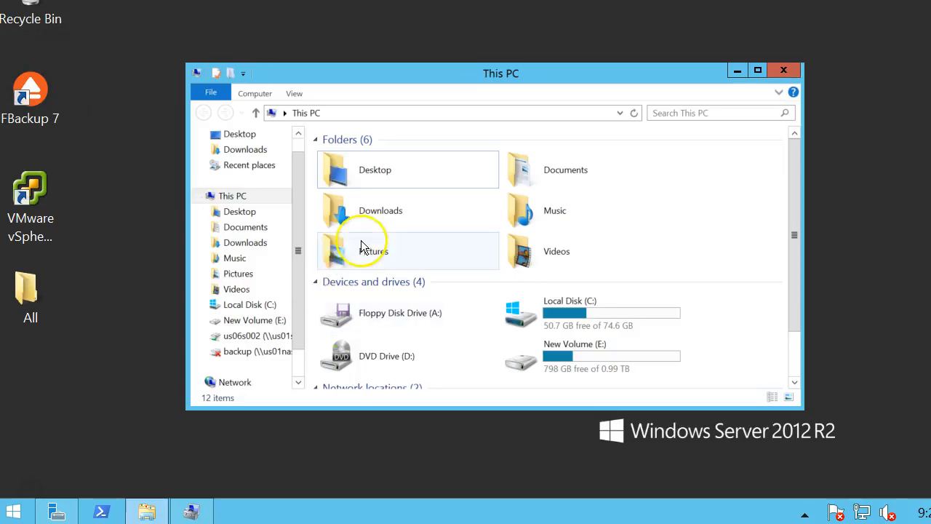
left_click_drag(295, 276, 301, 329)
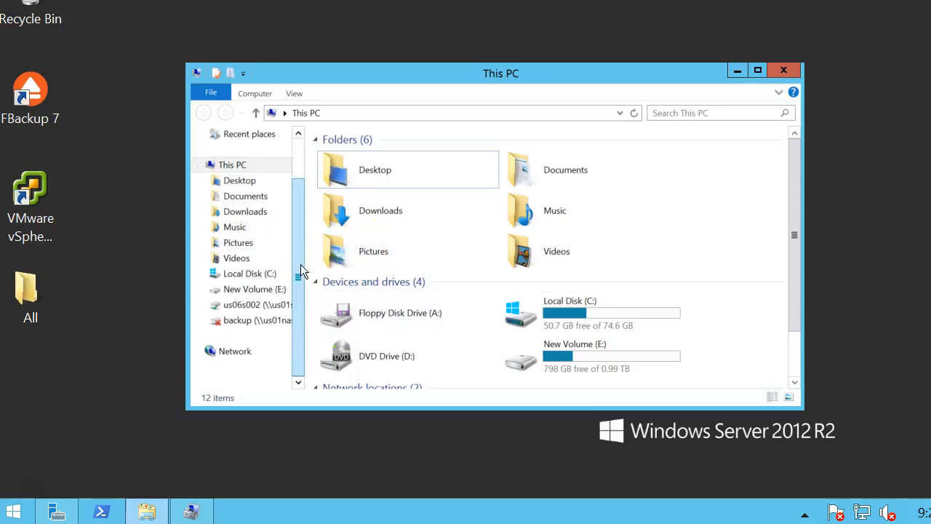
left_click(260, 93)
left_click(263, 94)
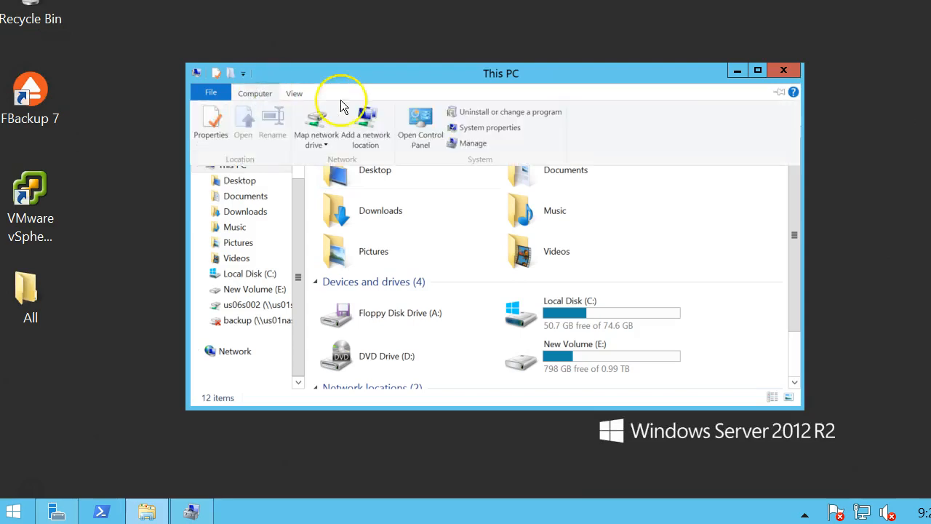
left_click(317, 138)
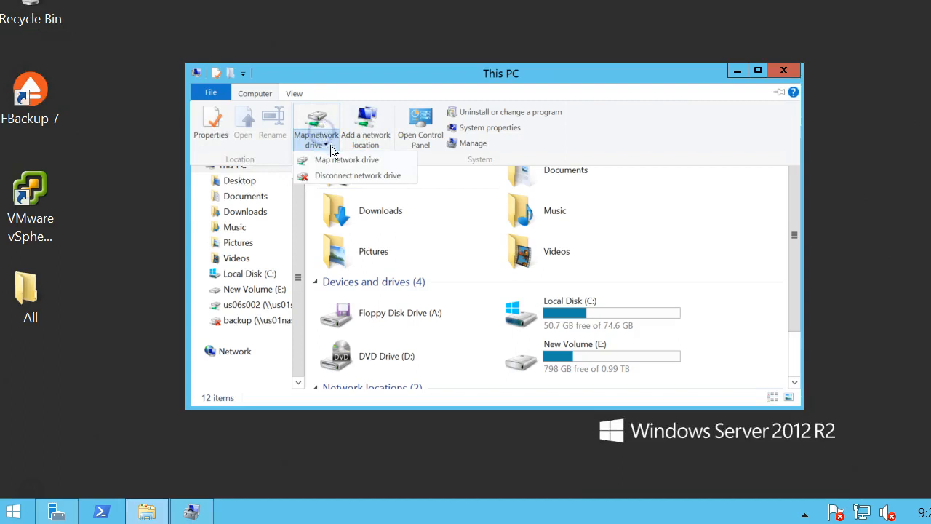
left_click(335, 159)
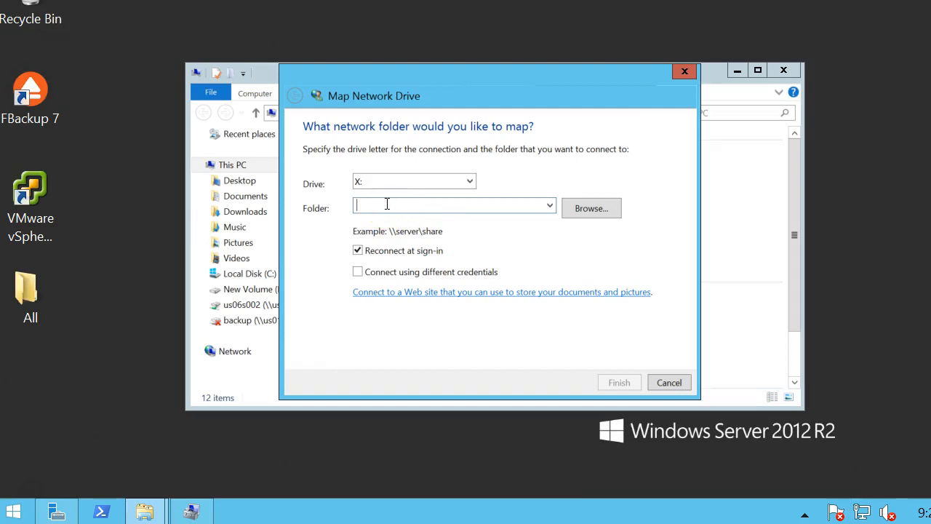
type("\\\\us01s025\\daniel")
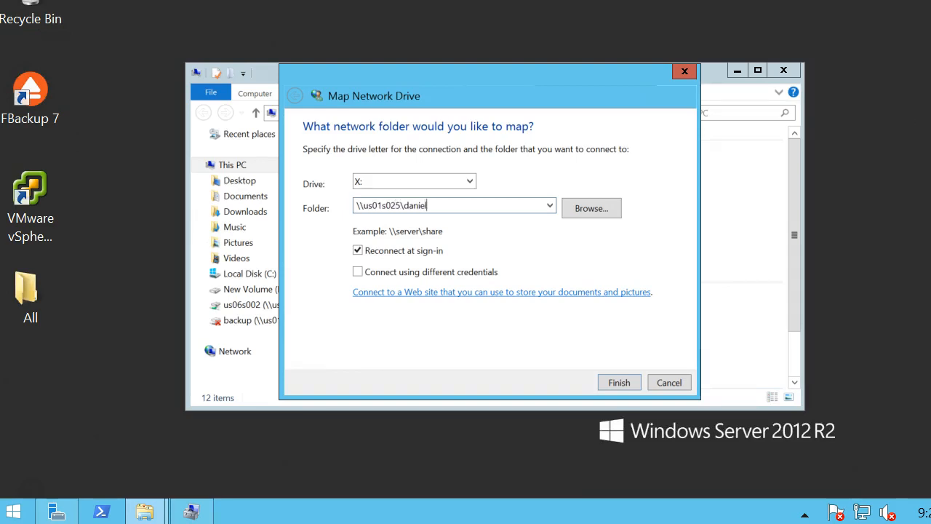
key("Return")
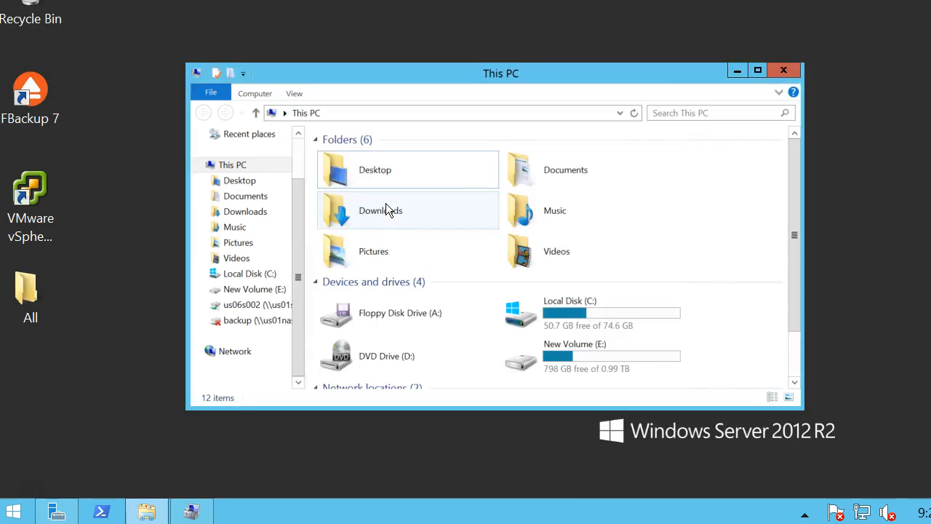
scroll(773, 175, "down", 3)
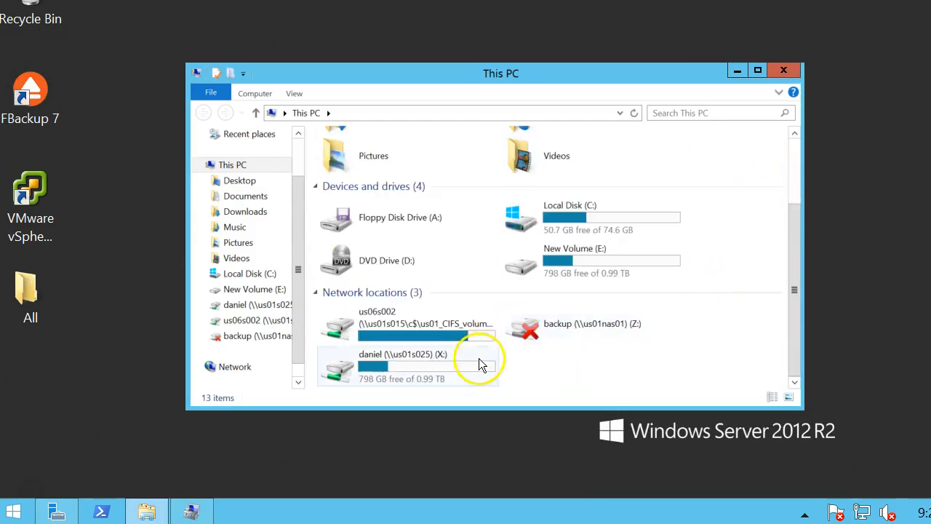
Browse the daniel (X:) drive's 225 items, return to This PC, and minimize the window.
left_click(58, 513)
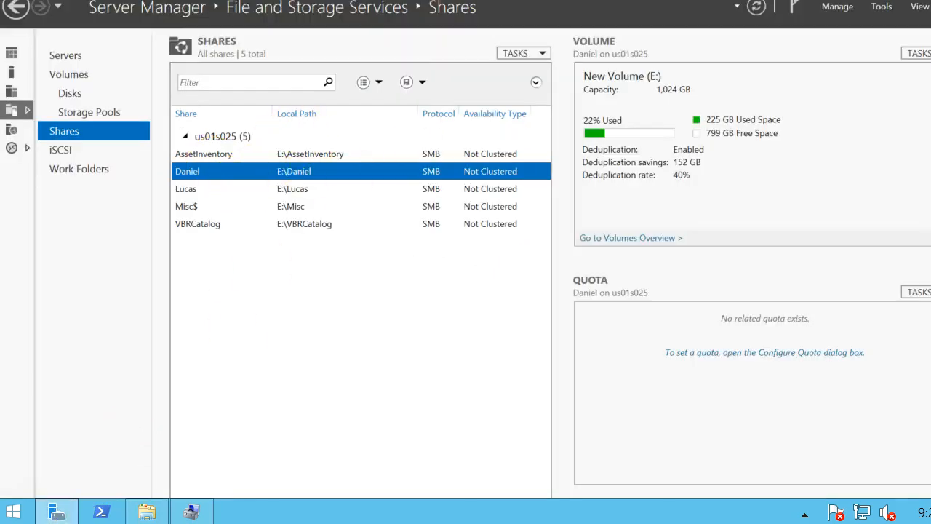
key("alt+Tab")
double_click(415, 363)
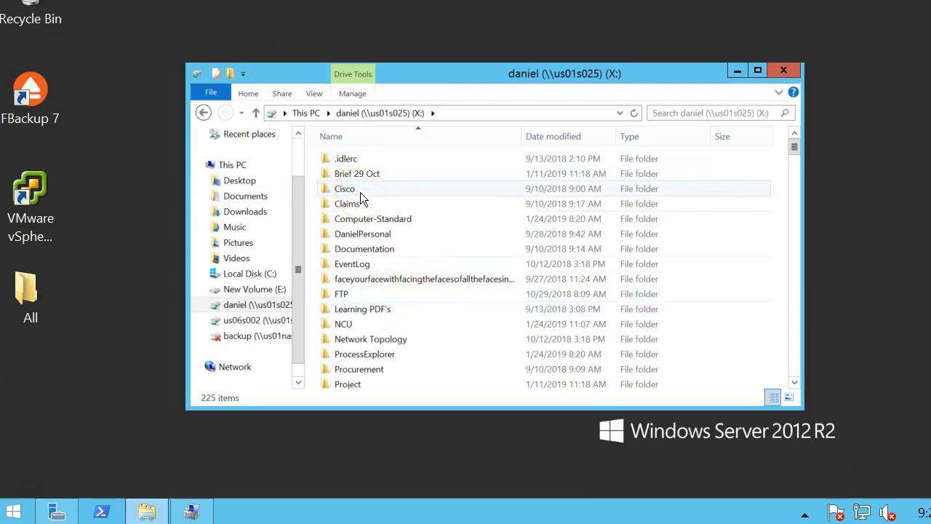
left_click(204, 113)
left_click(737, 70)
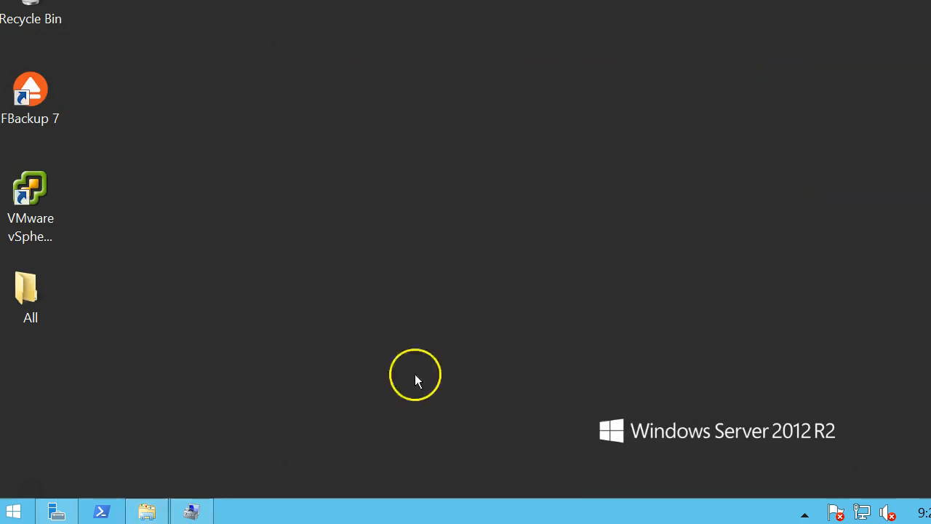
mouse_move(155, 512)
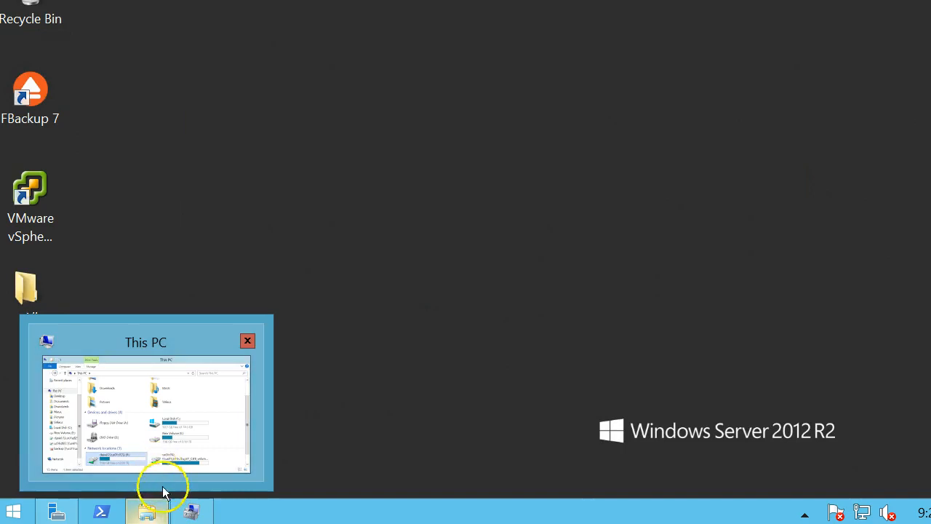
mouse_move(192, 512)
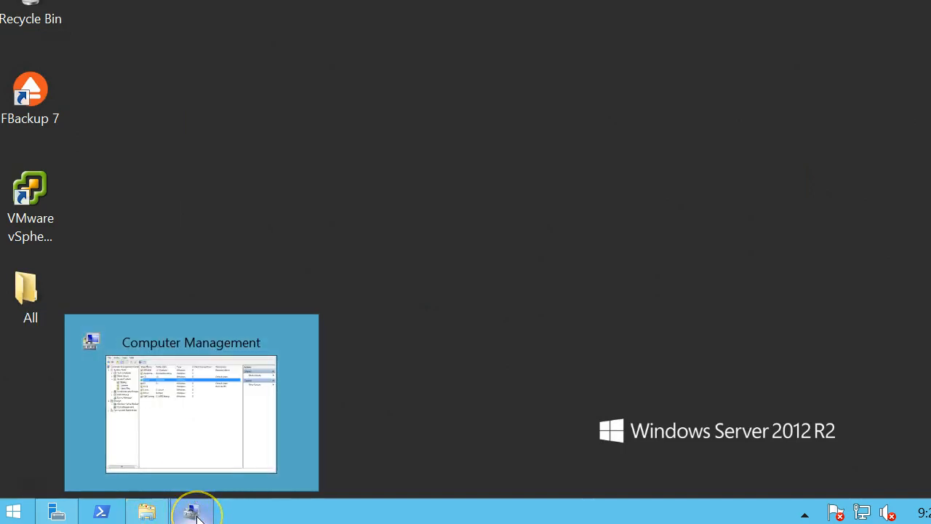
Launch Computer Management by searching 'computer' from the Start screen.
left_click(195, 513)
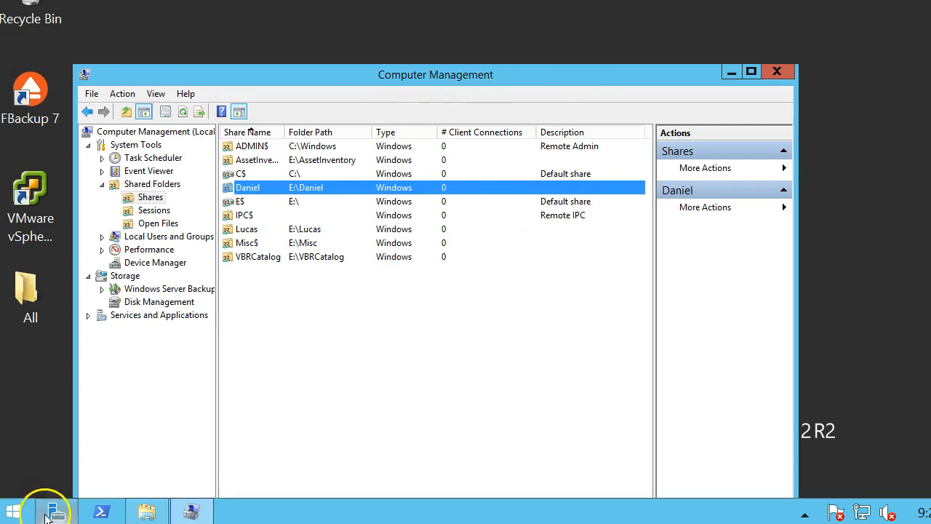
left_click(10, 515)
type("compute rm")
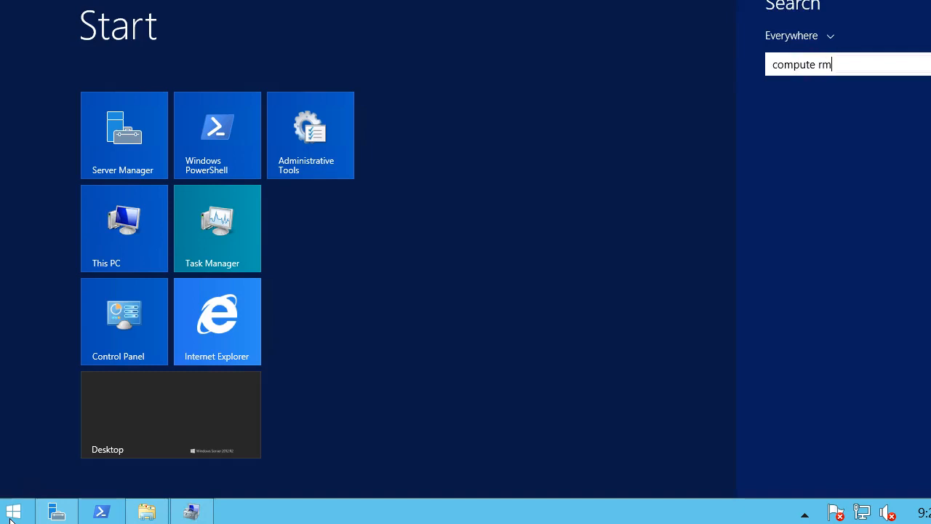
type("a")
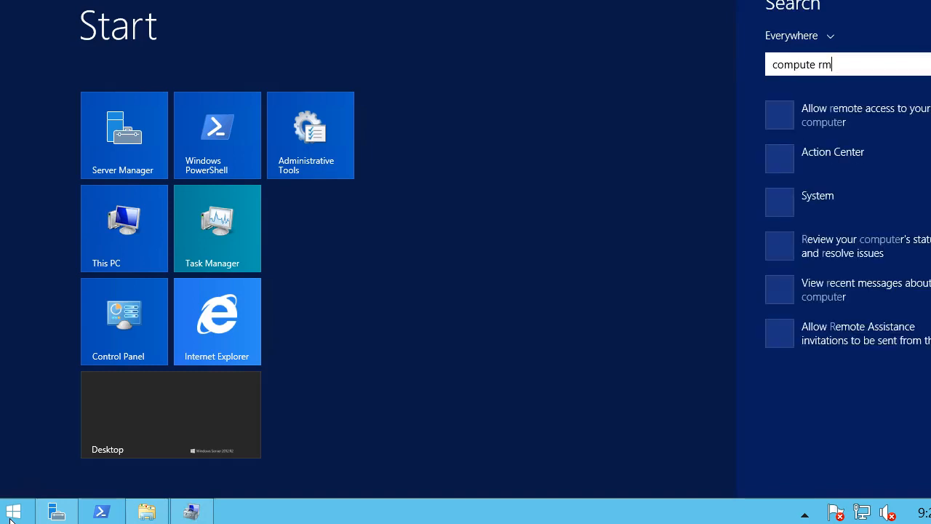
key("BackSpace")
key("BackSpace")
key("BackSpace")
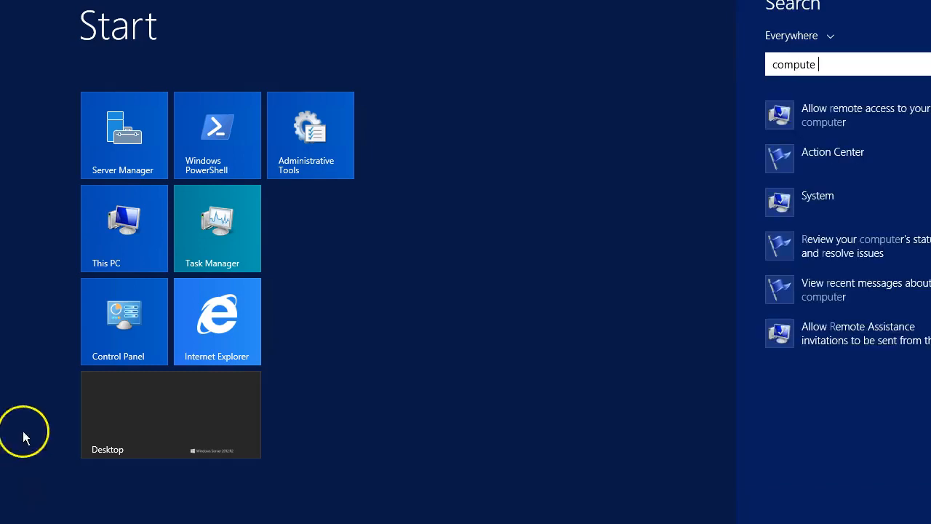
key("BackSpace")
type("r Management")
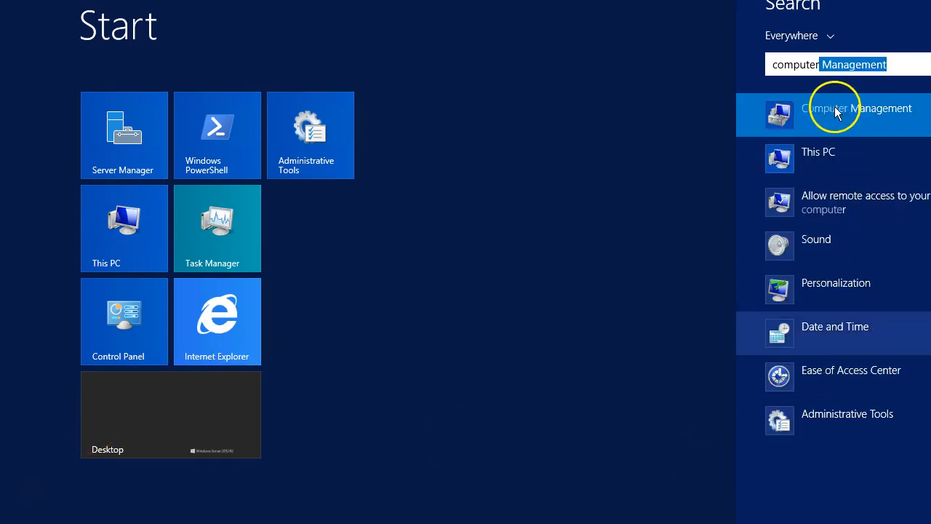
key("Return")
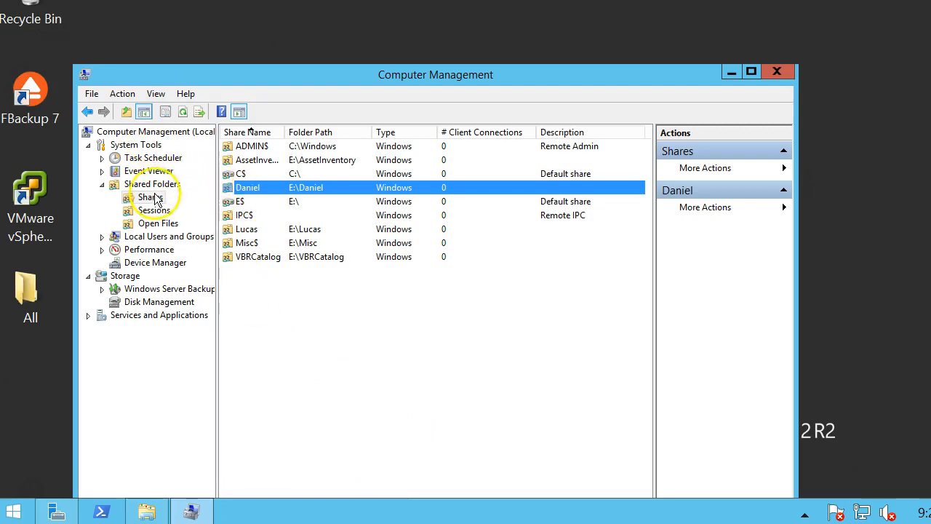
Check the Shared Folders Shares list, where Daniel has 2 connections, then minimize.
right_click(263, 317)
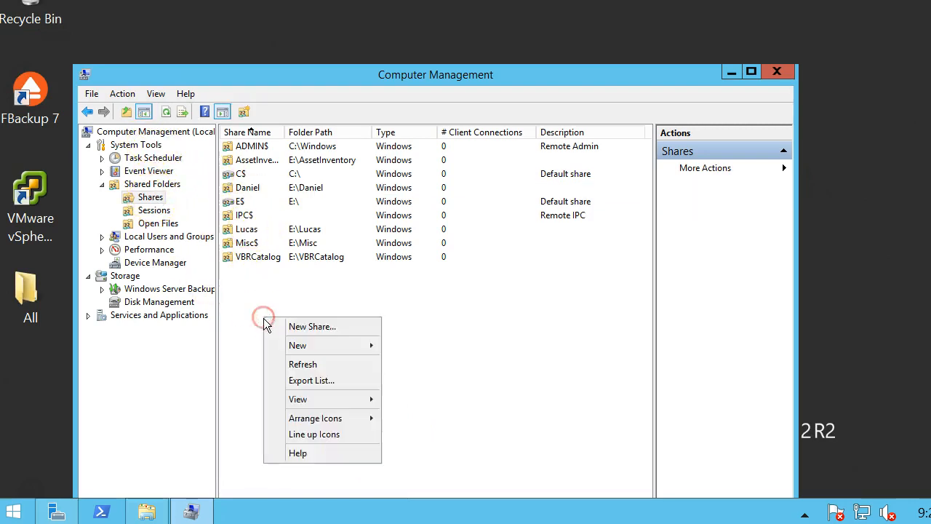
left_click(152, 185)
right_click(152, 188)
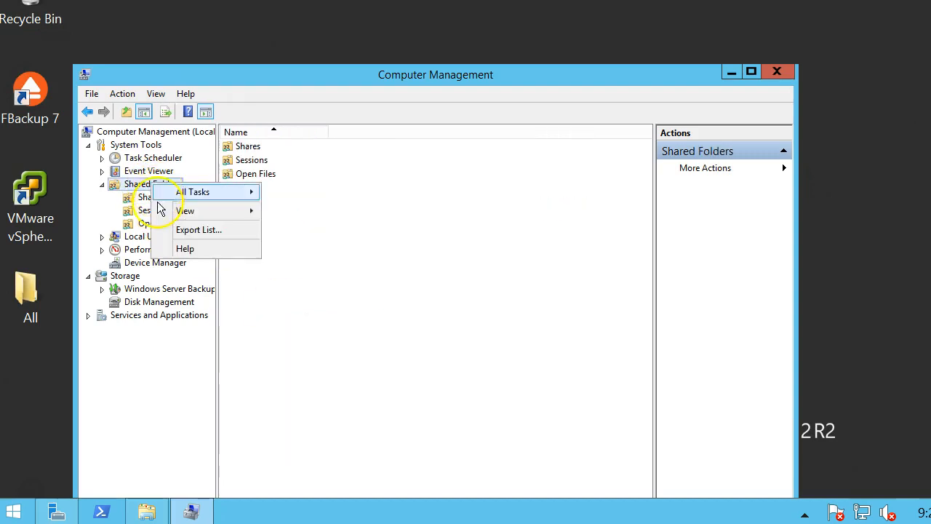
left_click(151, 197)
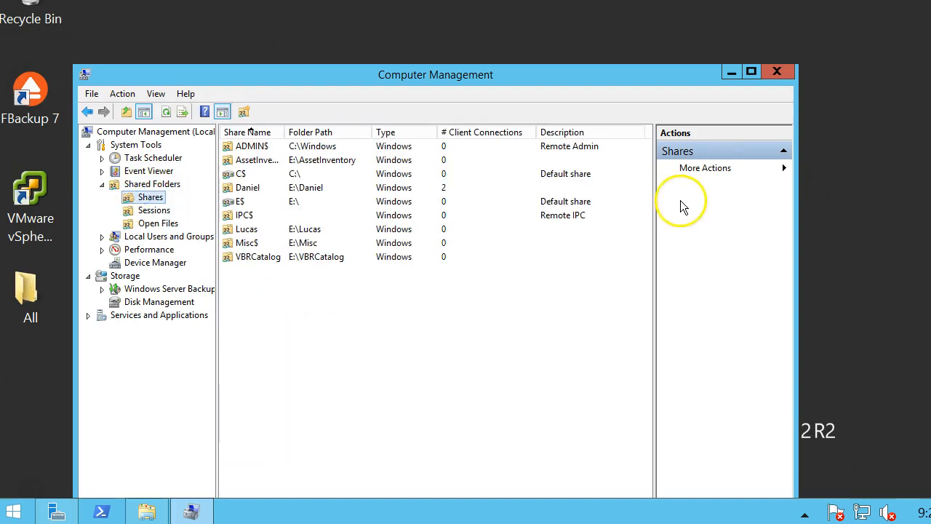
left_click(730, 71)
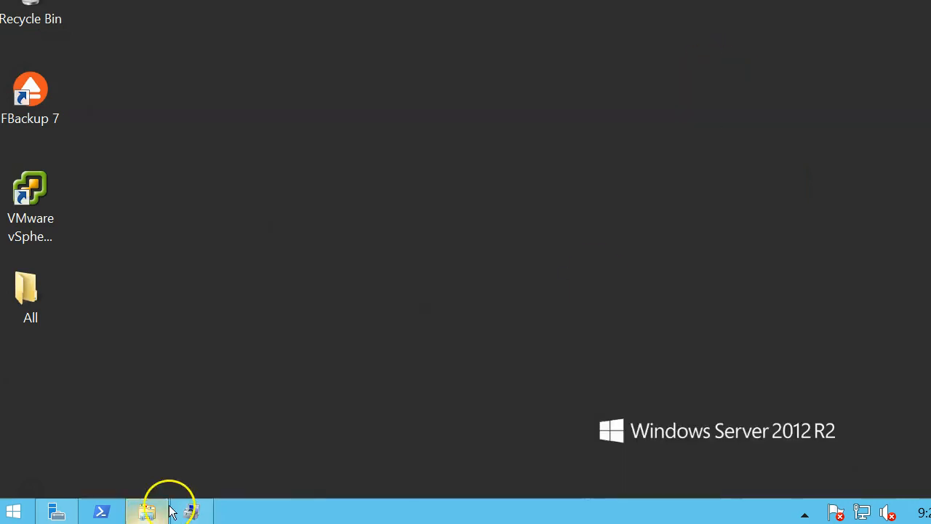
Browse the daniel (X:) network drive, go back, and close This PC.
left_click(147, 509)
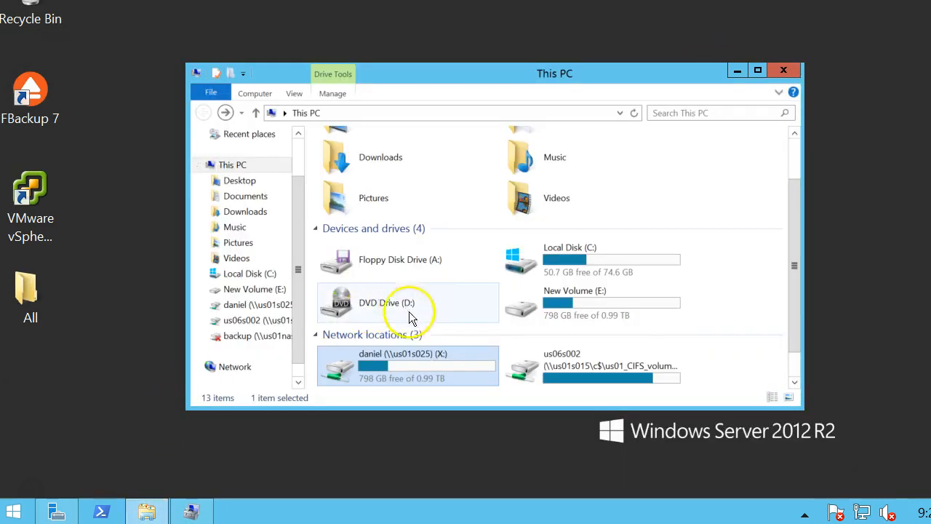
scroll(396, 320, "down", 1)
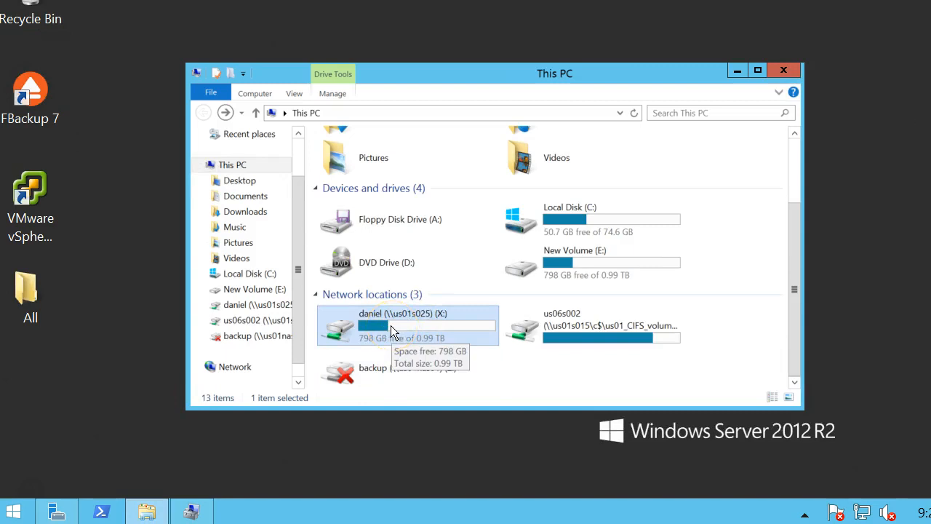
double_click(433, 319)
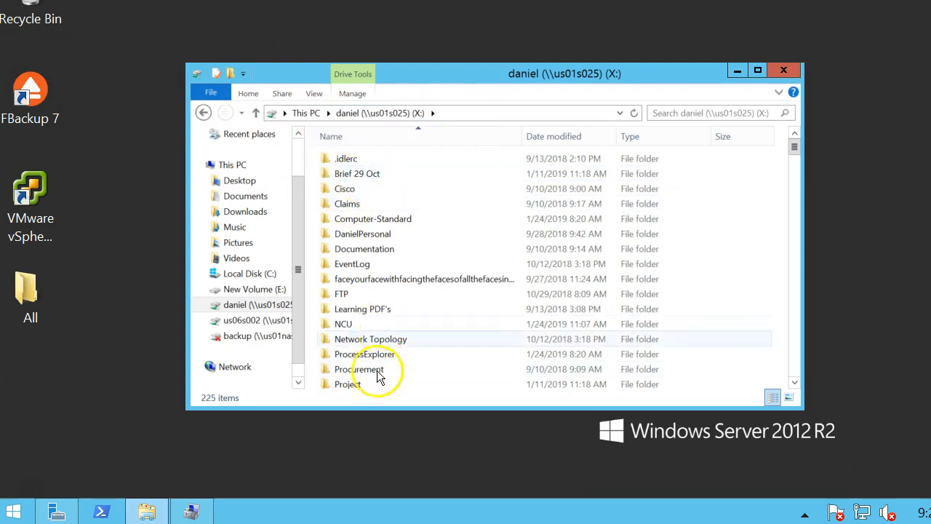
left_click(203, 112)
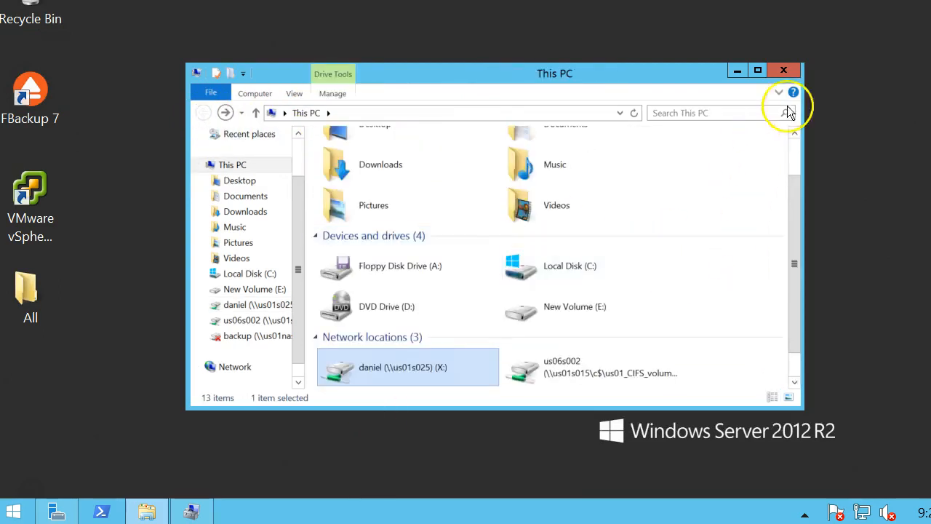
left_click(774, 72)
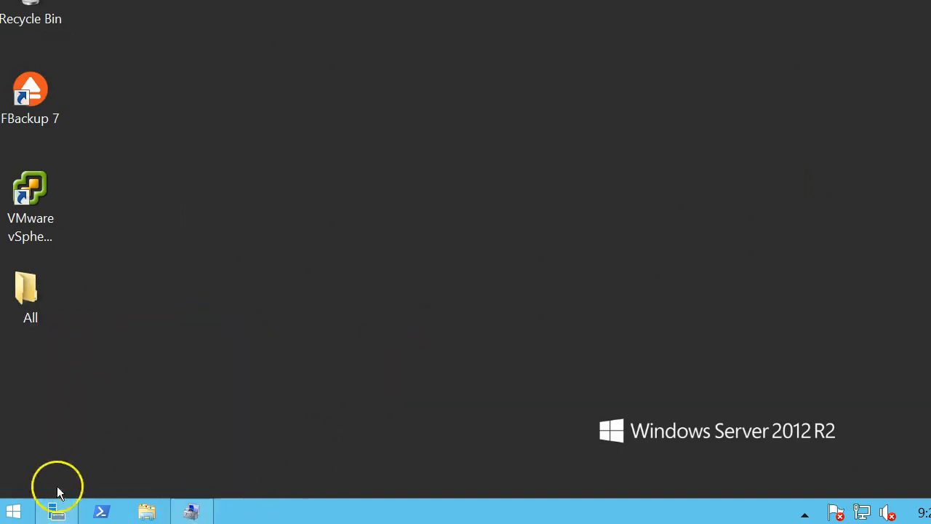
Reopen This PC from Start and open New Volume (E:).
left_click(14, 511)
left_click(126, 219)
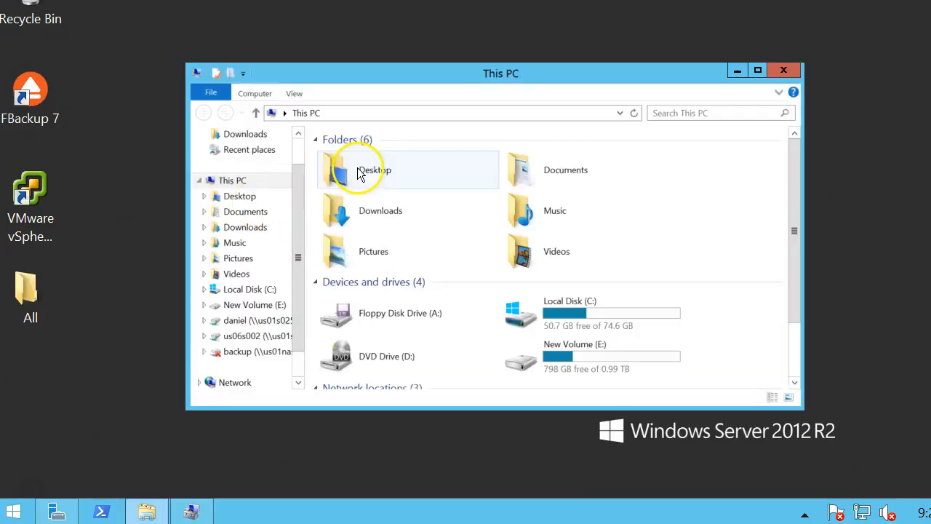
scroll(509, 305, "down", 2)
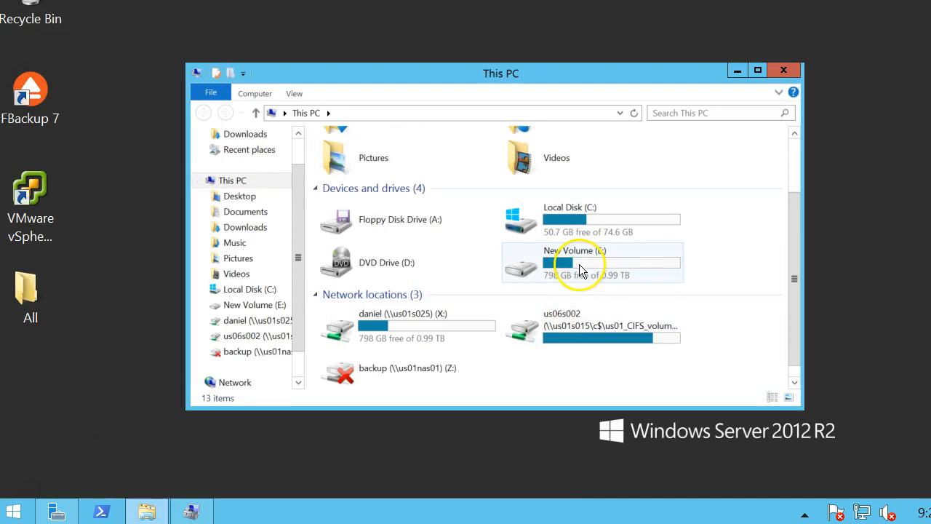
left_click(57, 512)
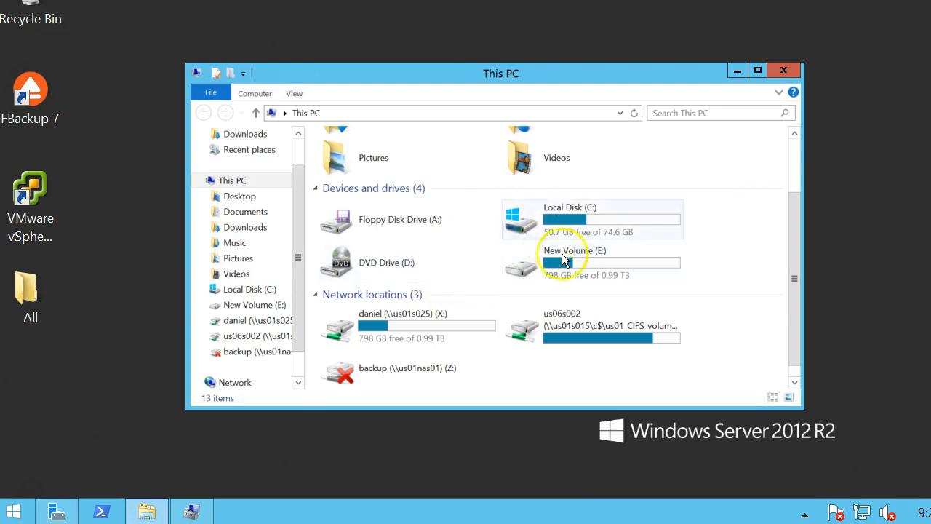
double_click(557, 254)
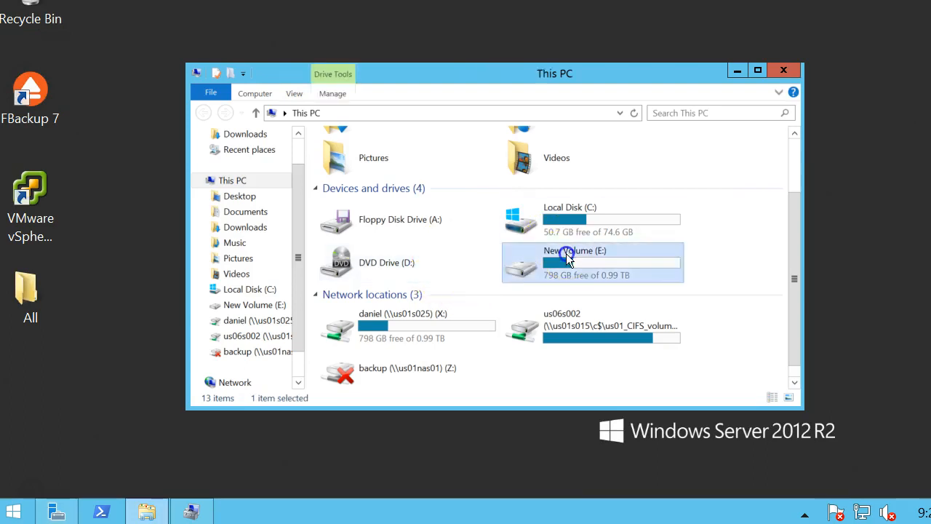
Open the Daniel folder's Security properties and check each account, including the admin's Full control.
right_click(349, 205)
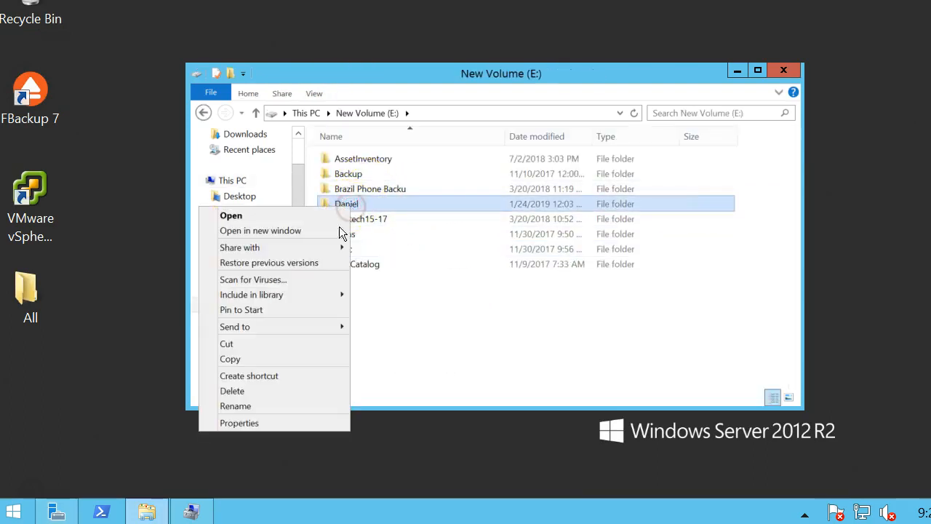
left_click(244, 422)
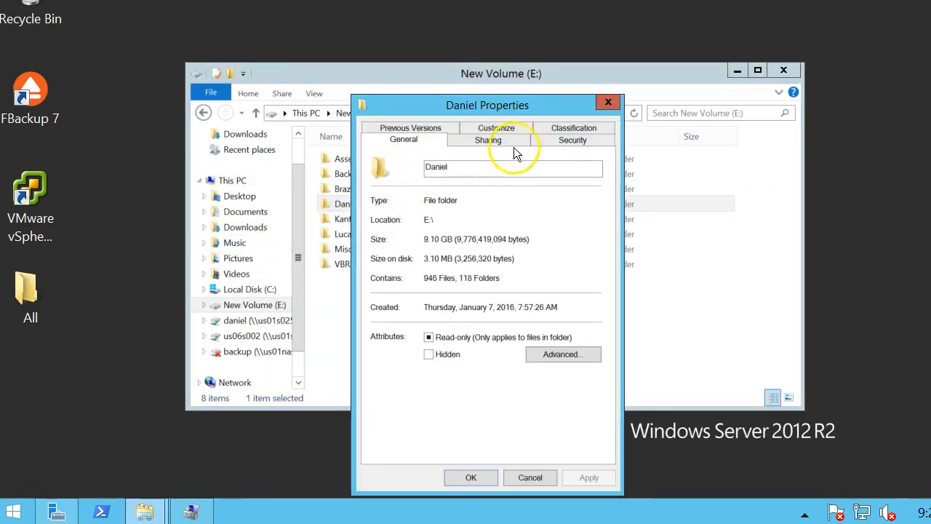
left_click(571, 143)
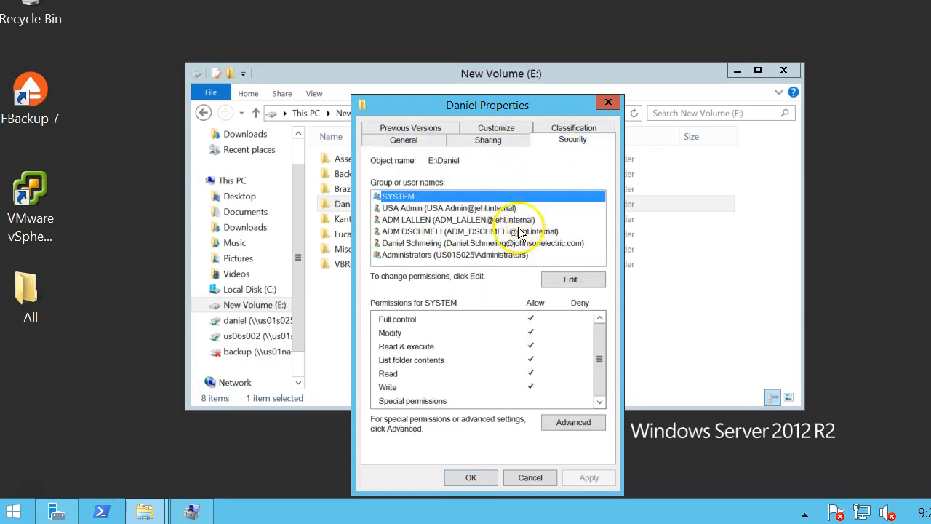
left_click(437, 222)
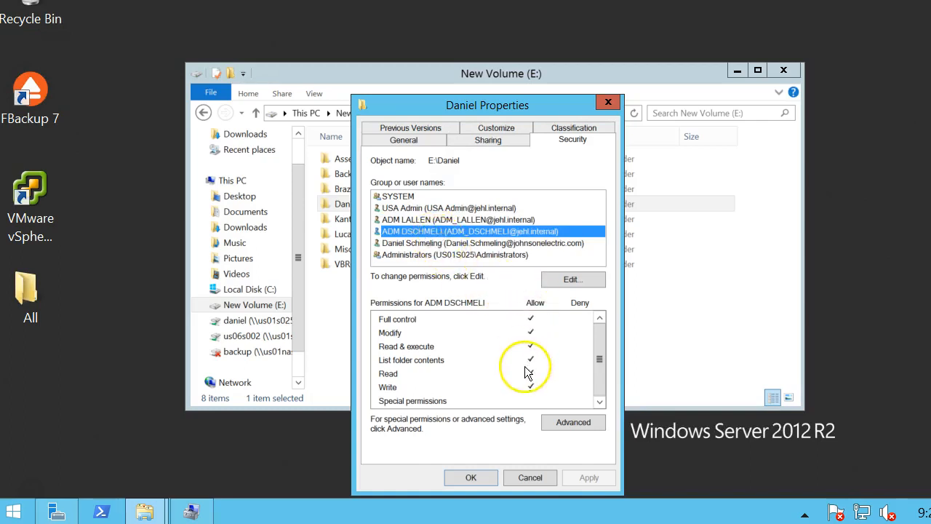
left_click(511, 243)
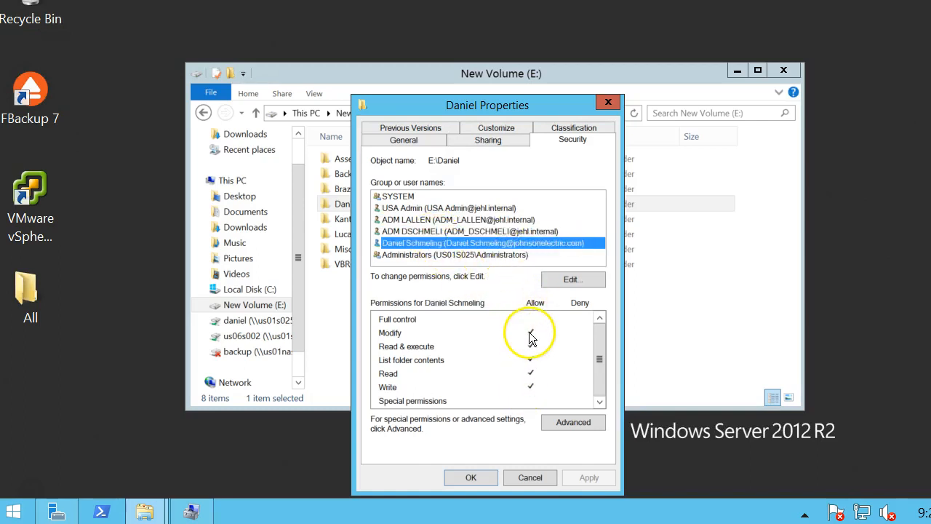
left_click(458, 208)
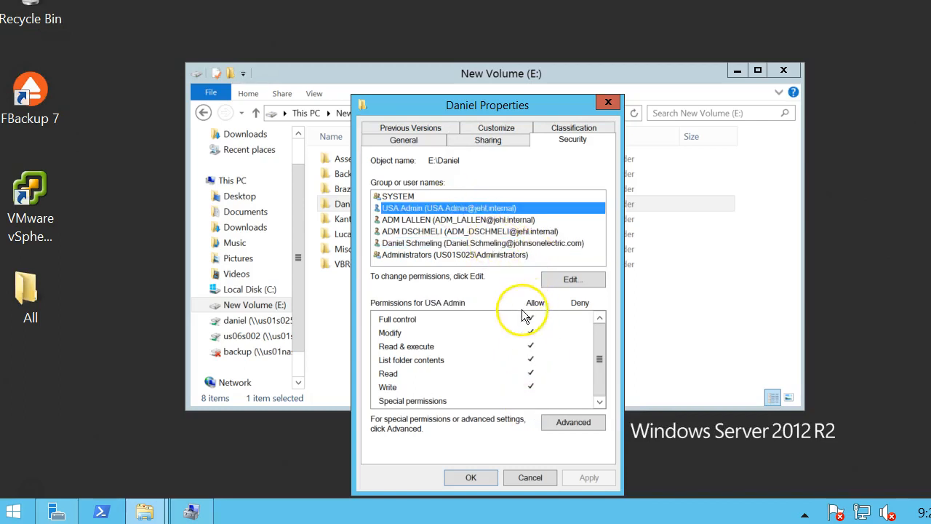
left_click(411, 320)
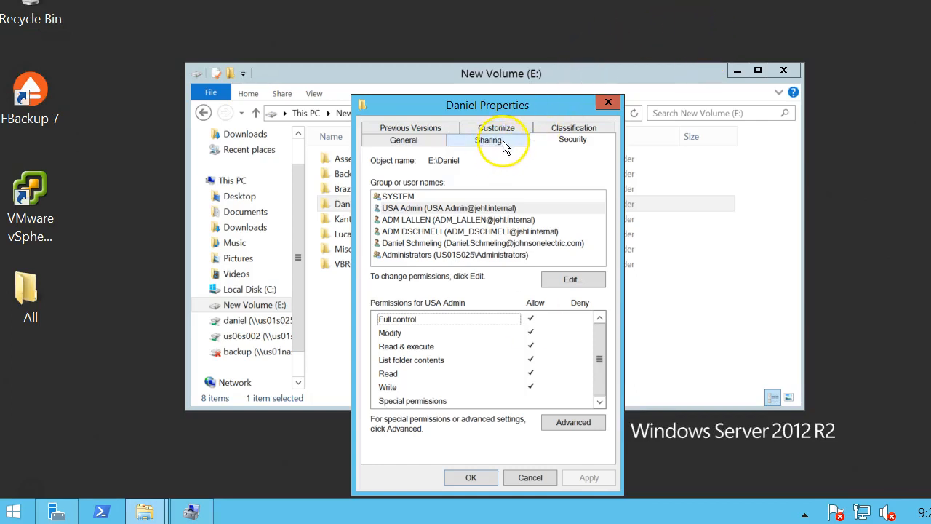
left_click(433, 219)
left_click(440, 208)
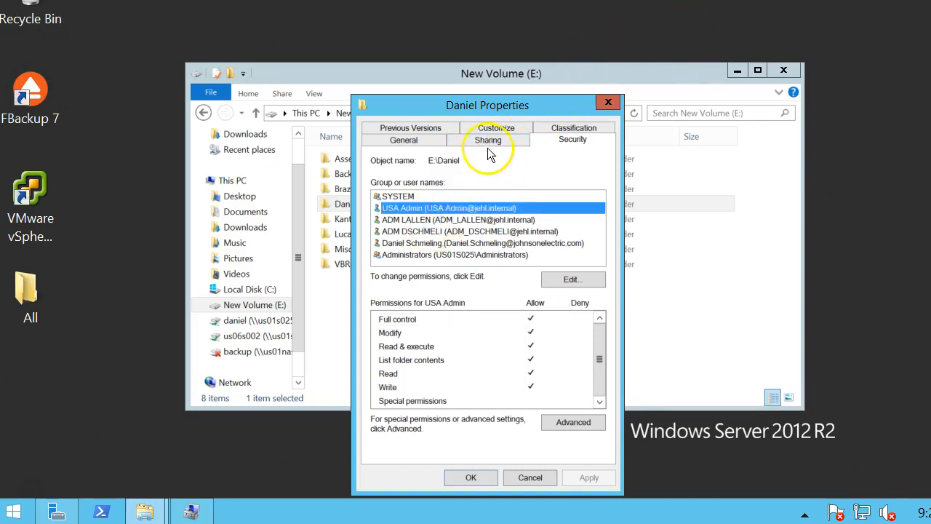
left_click(490, 142)
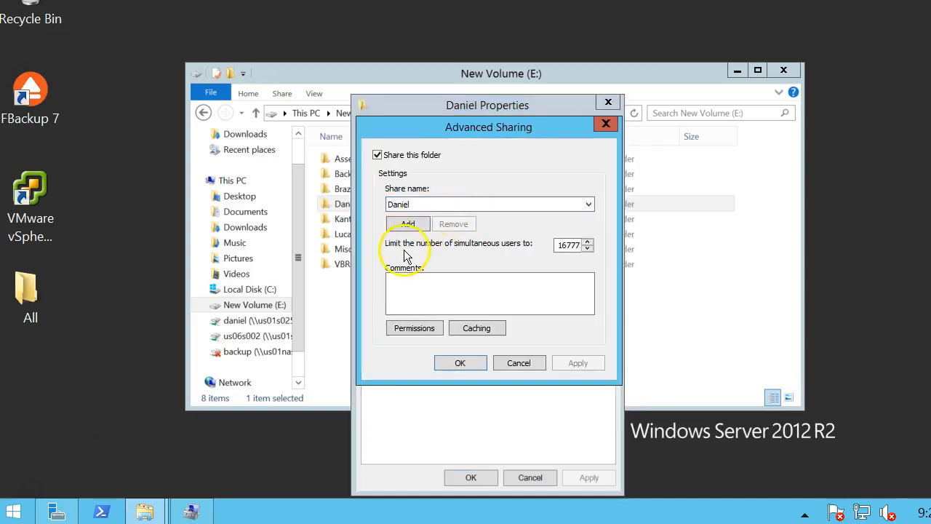
left_click(414, 328)
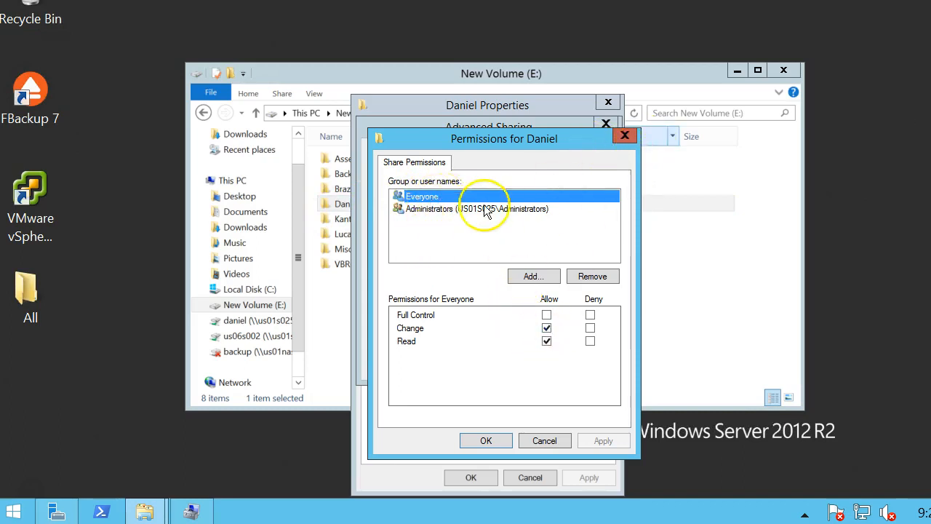
left_click(625, 135)
left_click(604, 124)
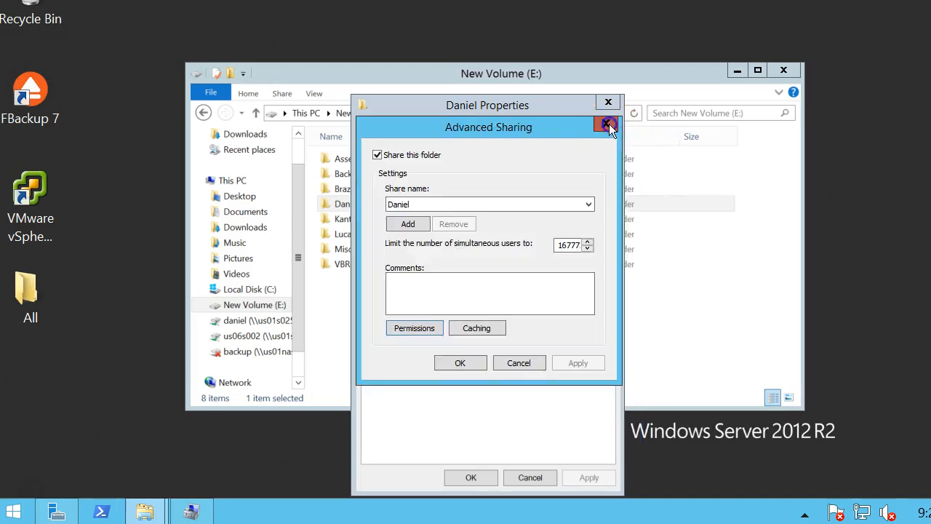
left_click(561, 141)
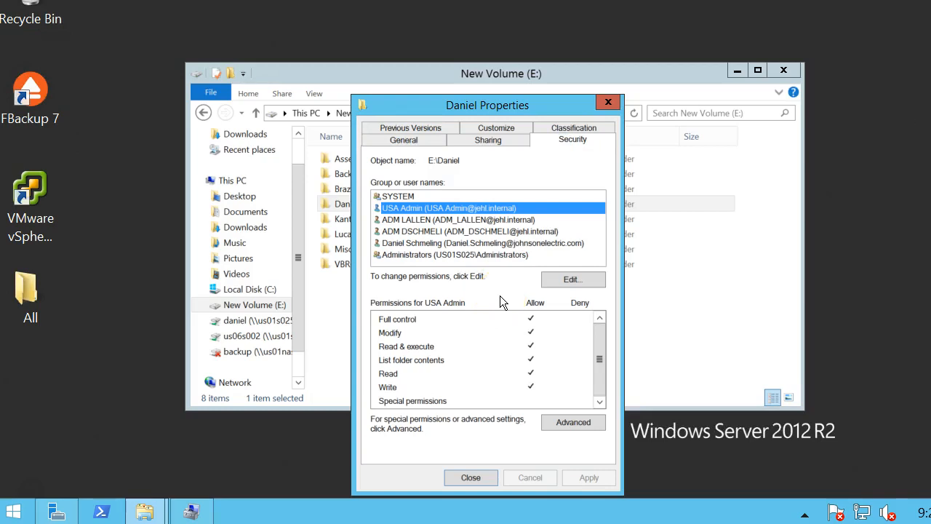
Add the new user account to Daniel's permissions, allow only Read, and apply.
left_click(577, 283)
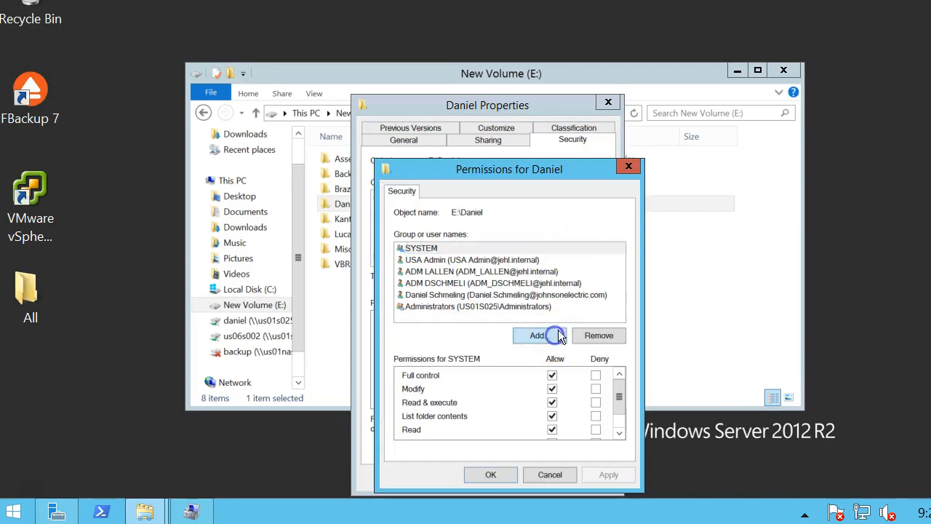
left_click(538, 336)
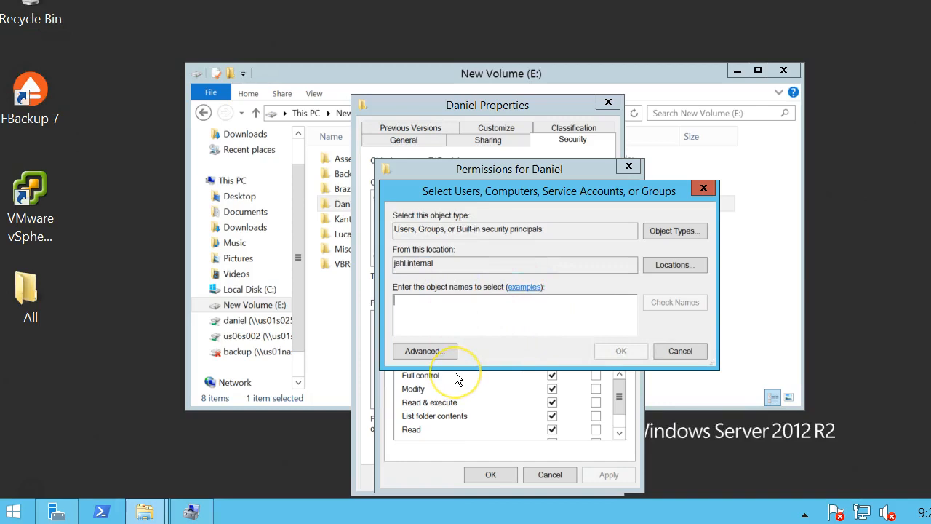
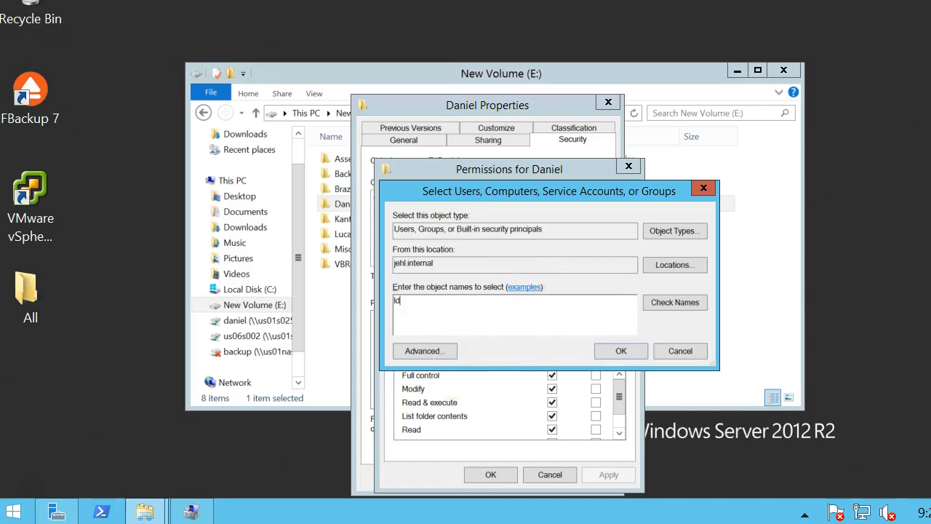
key("Return")
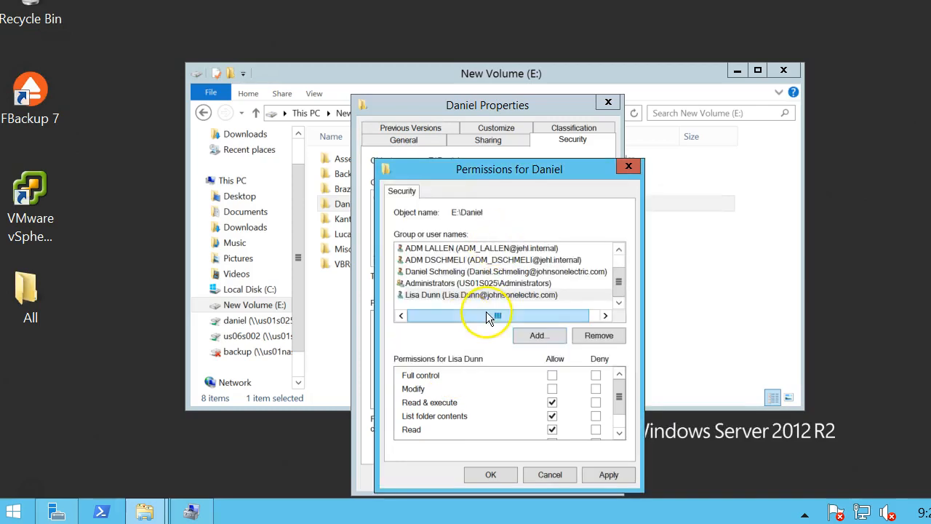
left_click(552, 404)
left_click(553, 416)
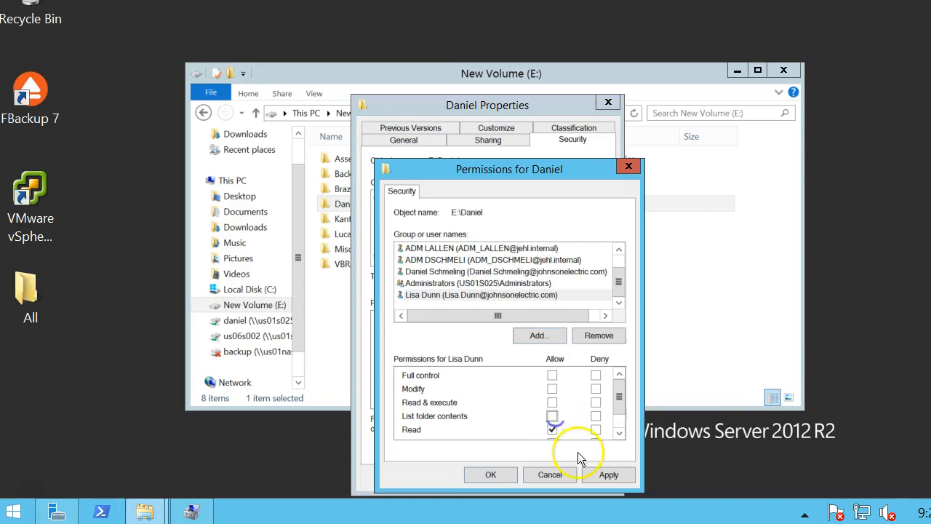
left_click(619, 419)
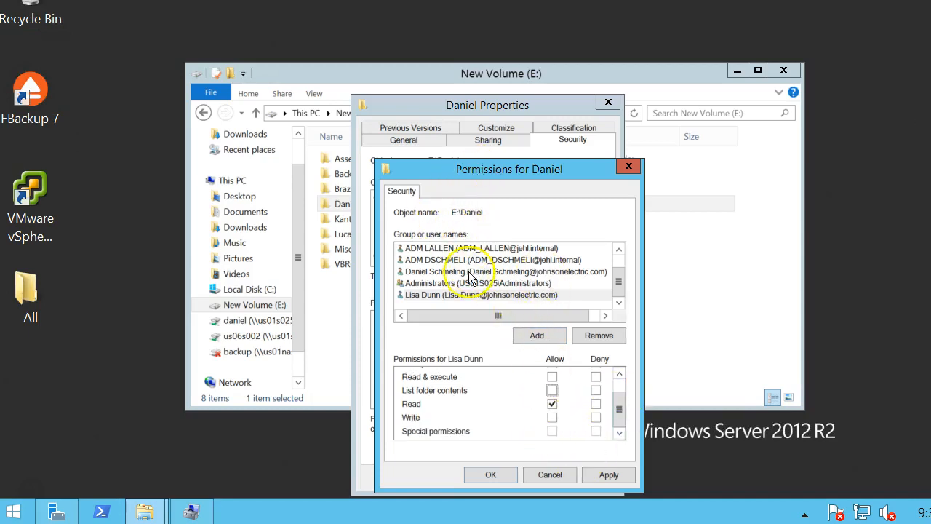
left_click(588, 473)
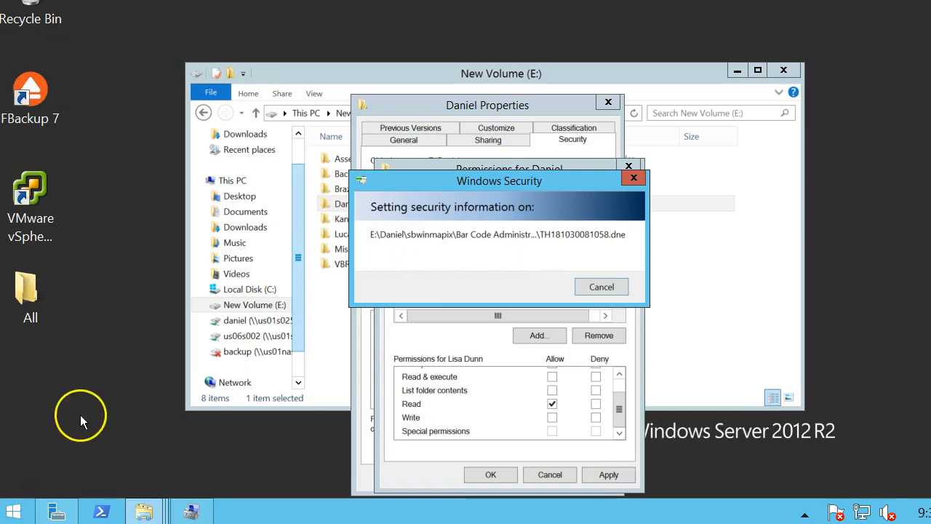
Cancel the permission propagation and acknowledge the inconsistent-settings warning.
left_click(601, 287)
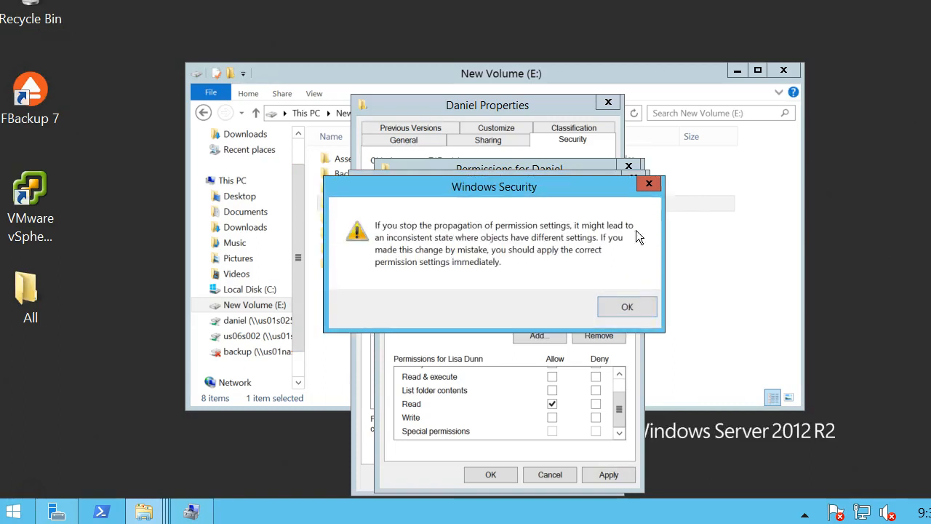
left_click(627, 306)
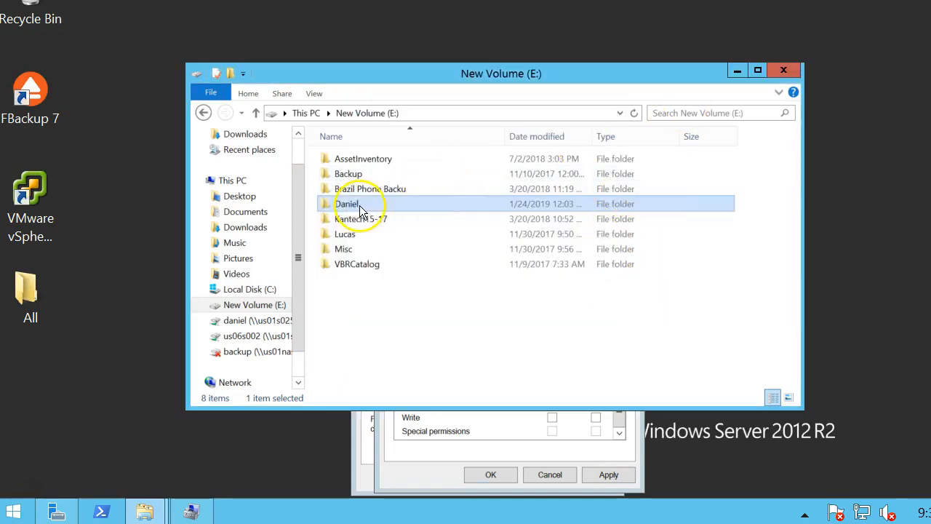
double_click(360, 207)
left_click(203, 113)
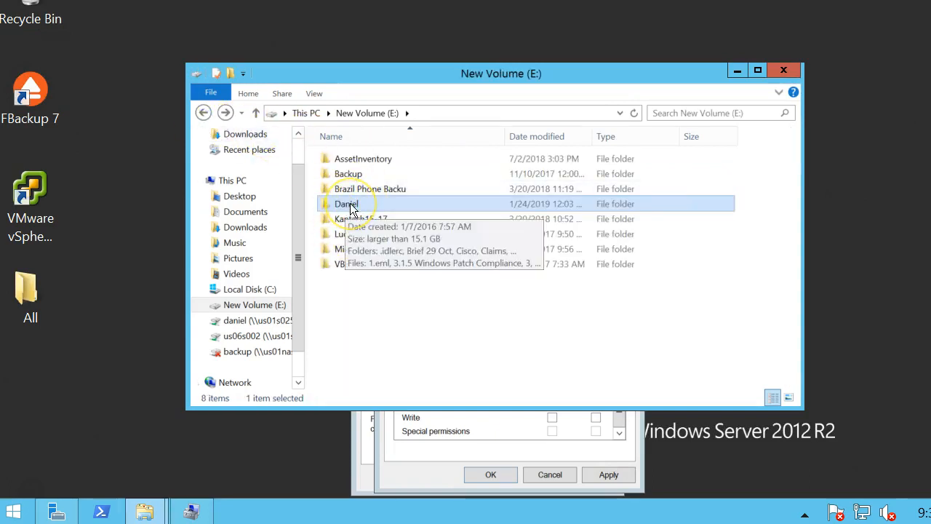
left_click(354, 204)
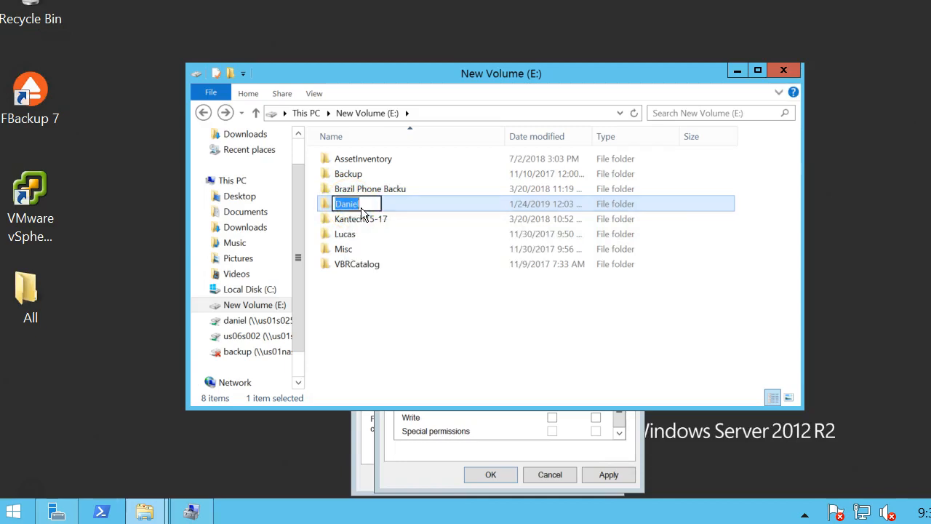
double_click(327, 203)
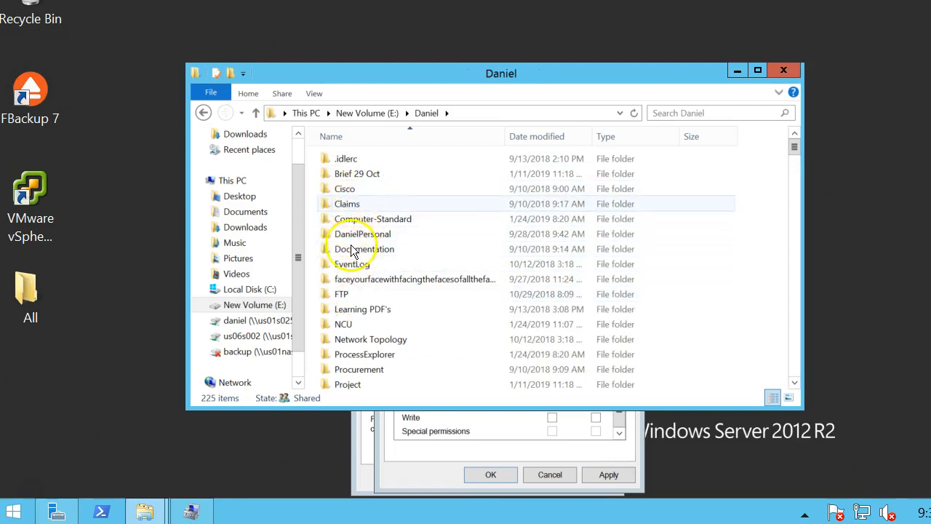
left_click(202, 115)
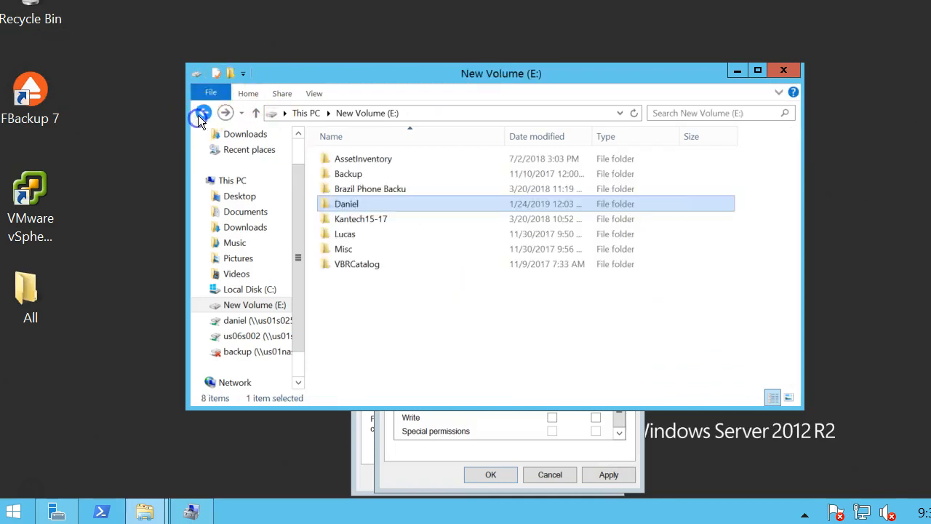
Reopen the Daniel folder's properties and review its Advanced security settings.
right_click(354, 205)
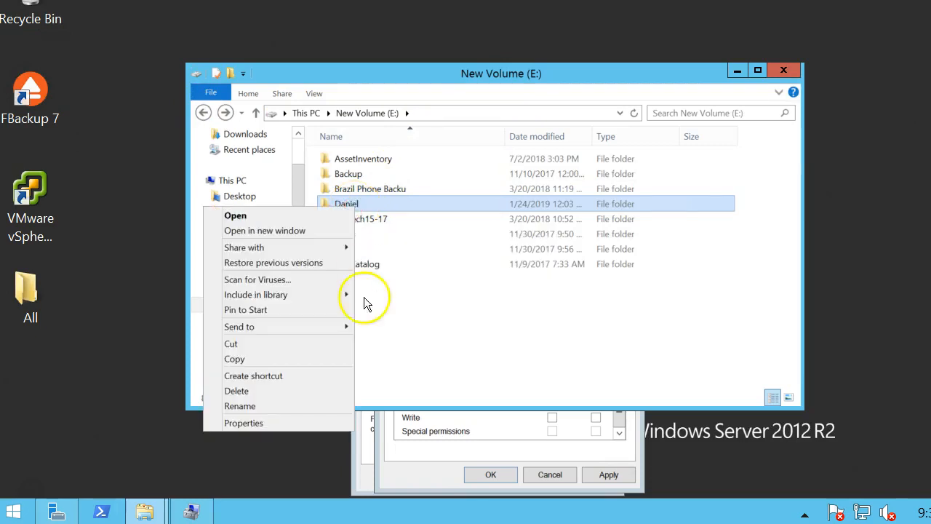
left_click(270, 422)
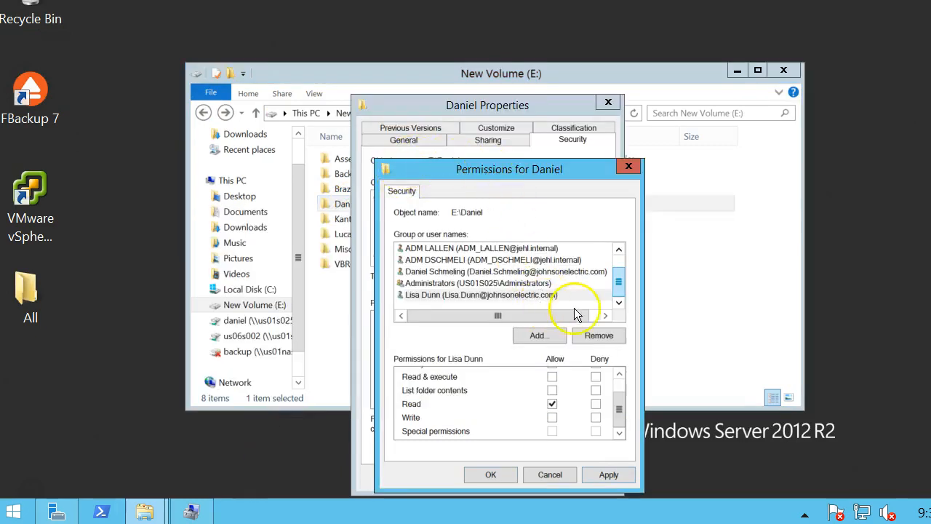
left_click(567, 477)
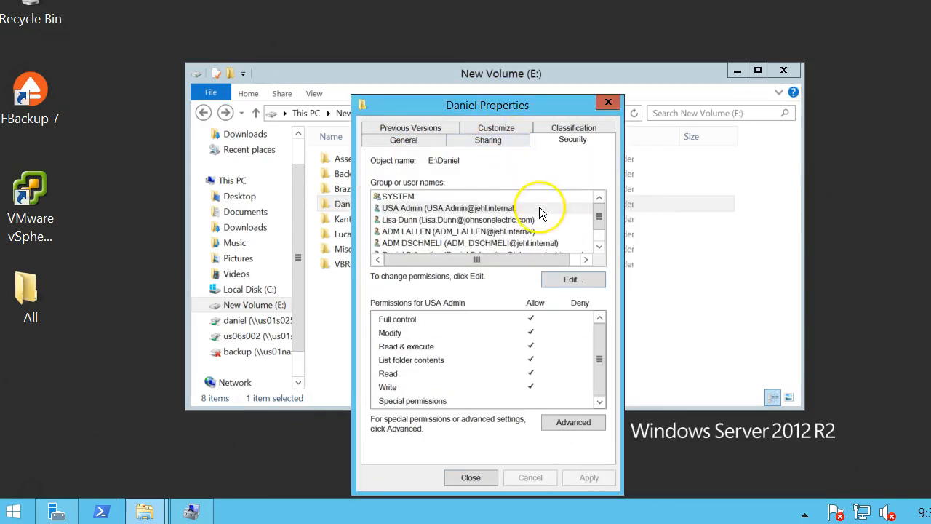
left_click(558, 421)
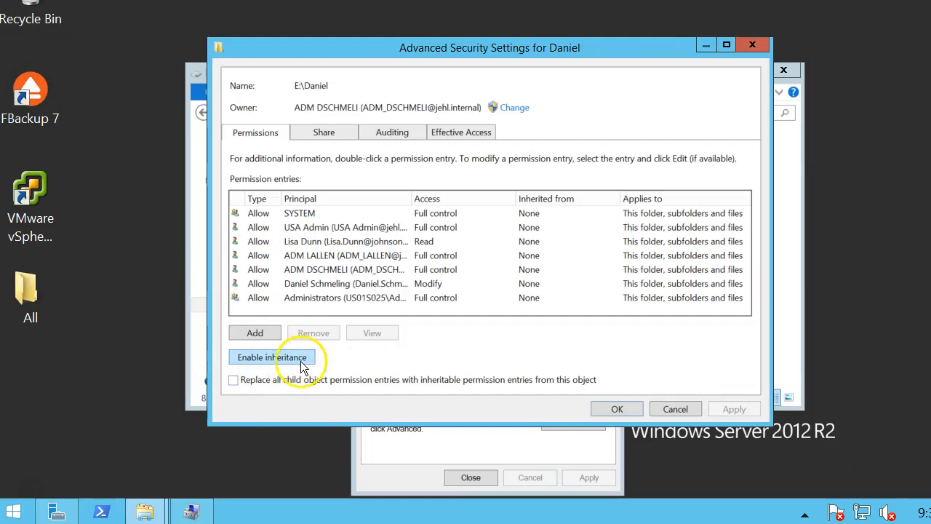
left_click(752, 45)
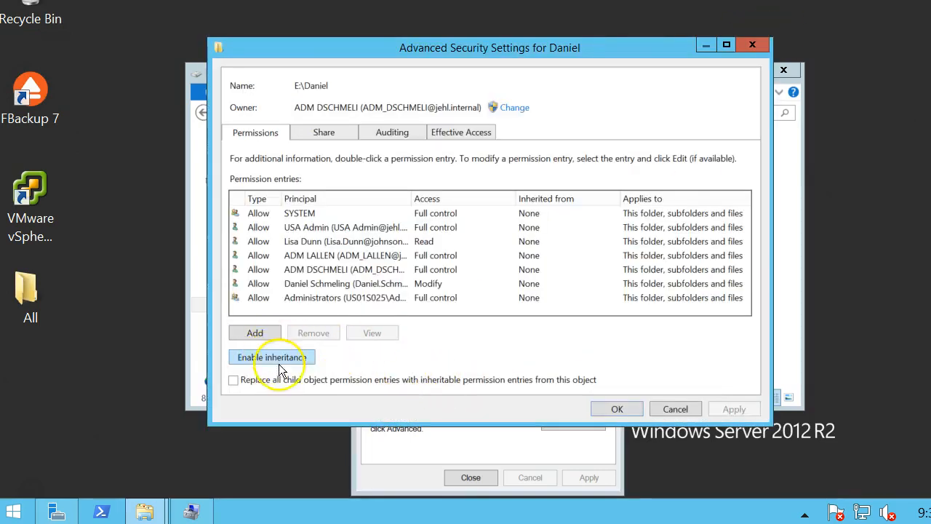
left_click(663, 409)
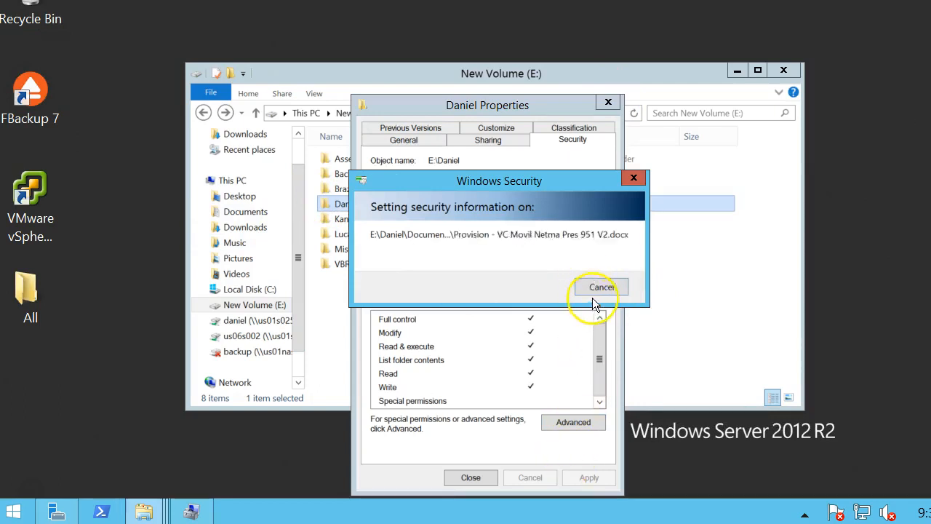
Cancel the inheritance update in progress and acknowledge the propagation warning.
left_click(611, 285)
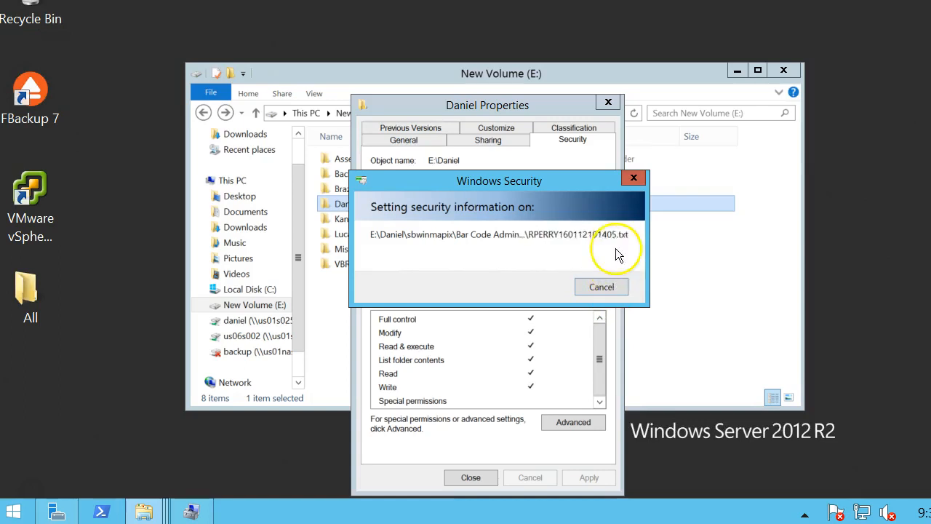
left_click(436, 77)
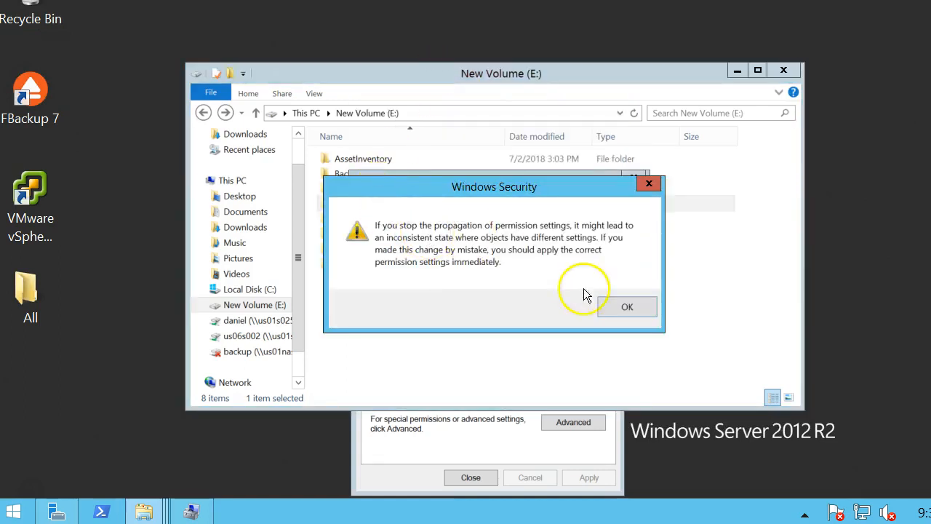
left_click(623, 307)
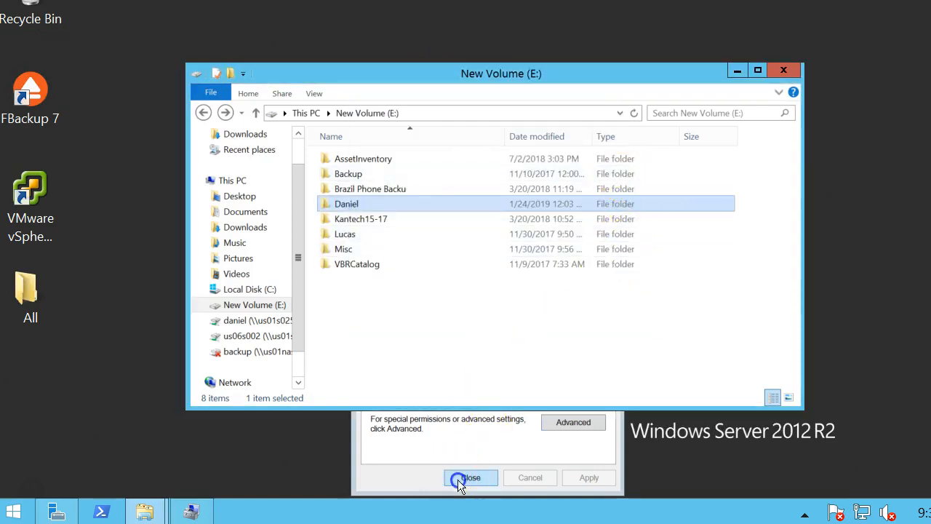
Open the Daniel folder on E: and bring its Properties window back to the front.
left_click(458, 480)
left_click(482, 478)
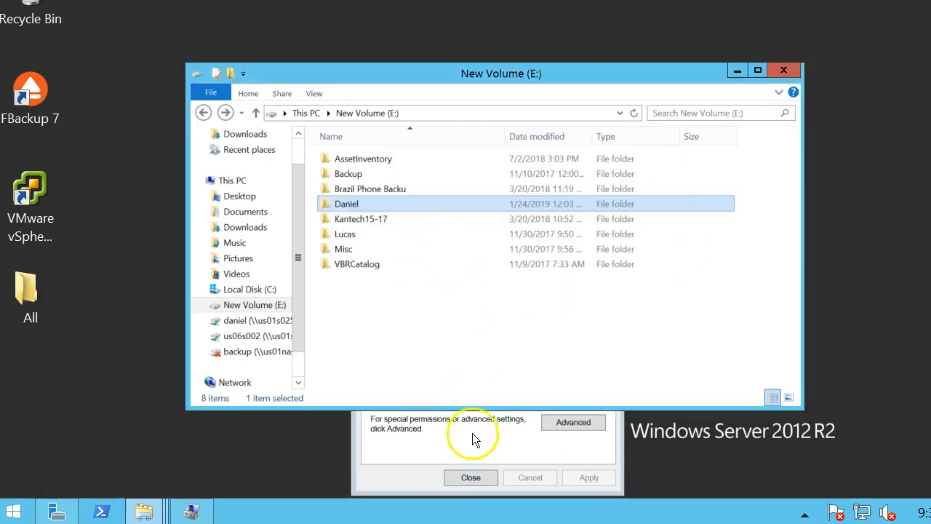
double_click(372, 205)
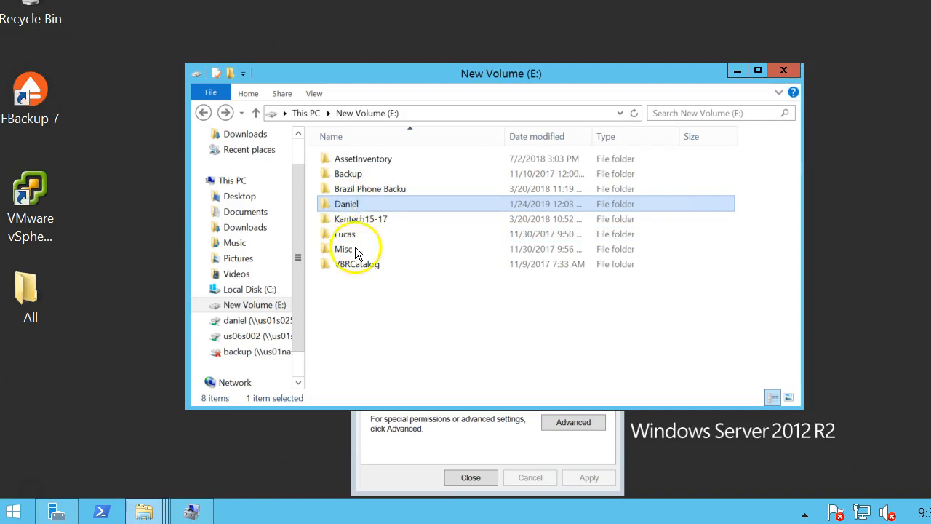
right_click(336, 205)
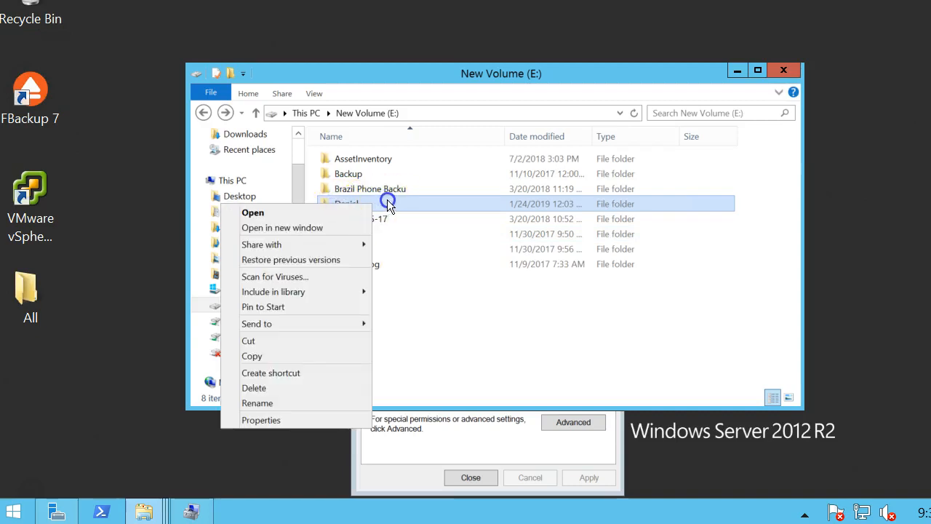
key("F2")
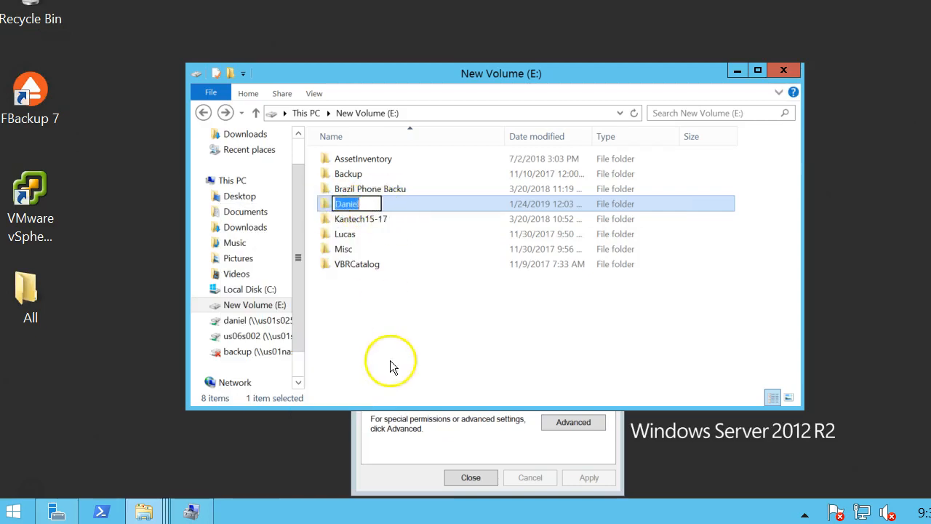
left_click(447, 431)
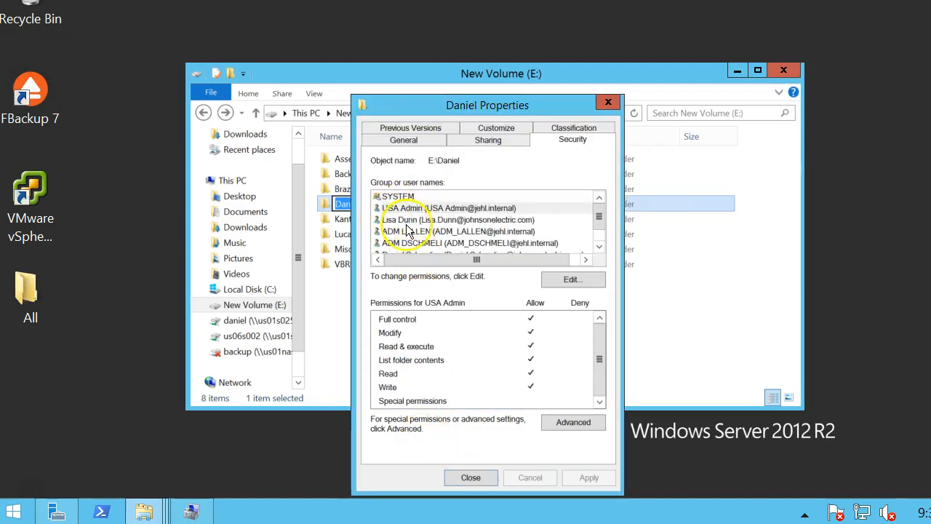
left_click(330, 204)
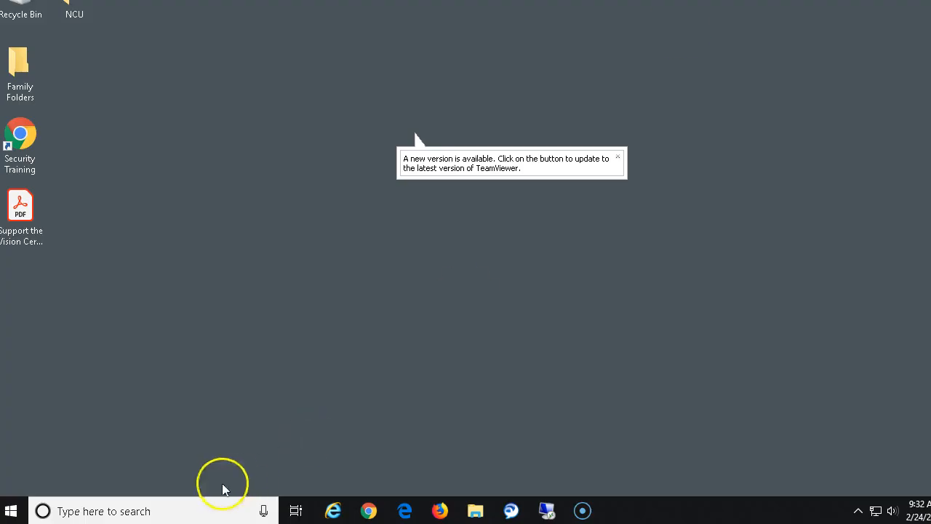
On the client, open the shared Daniel folder from \\192.168.1.15, then switch to the server session.
left_click(471, 511)
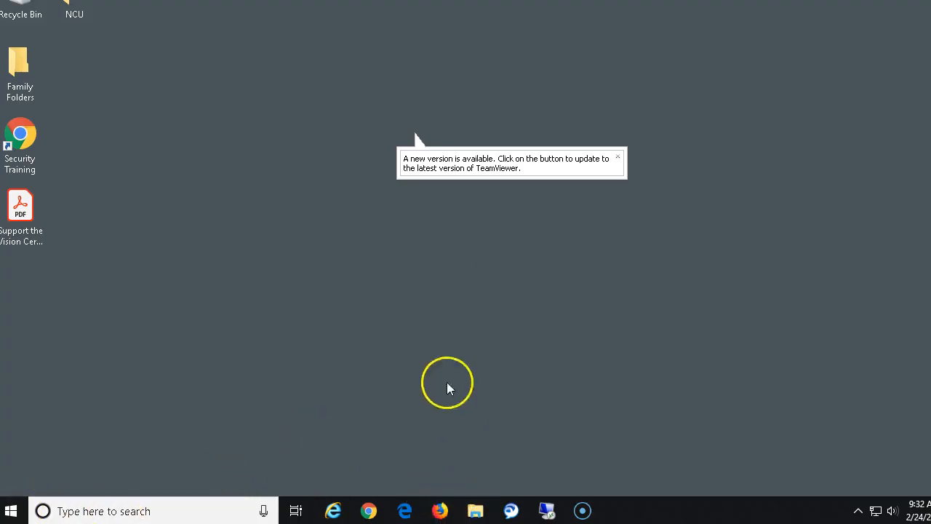
left_click(271, 154)
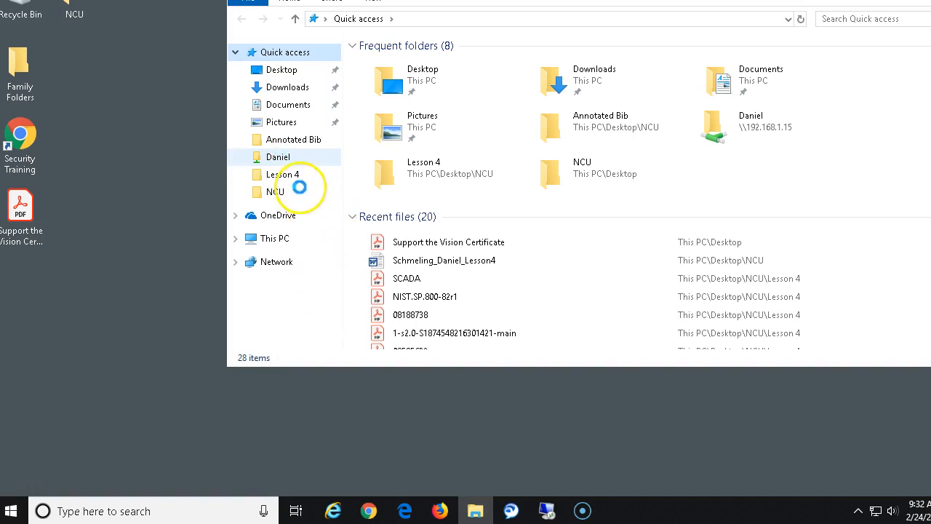
left_click(548, 511)
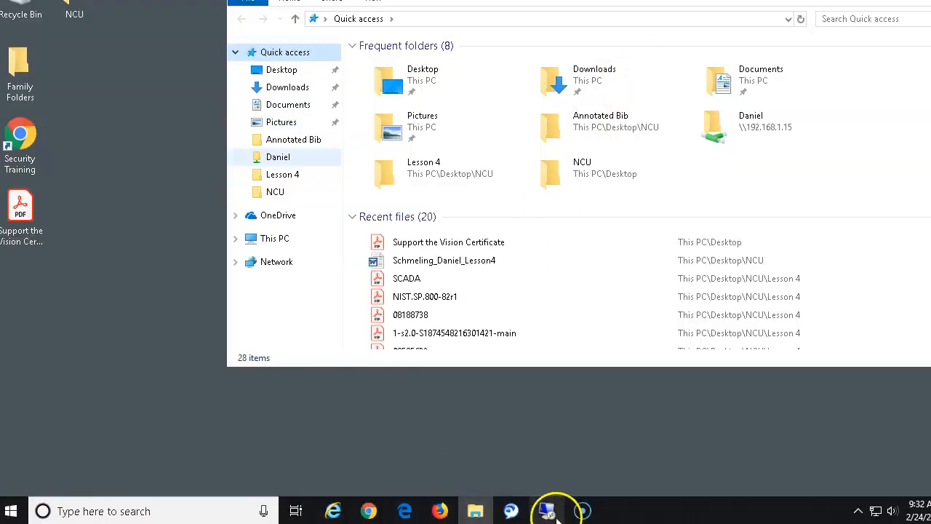
left_click(584, 511)
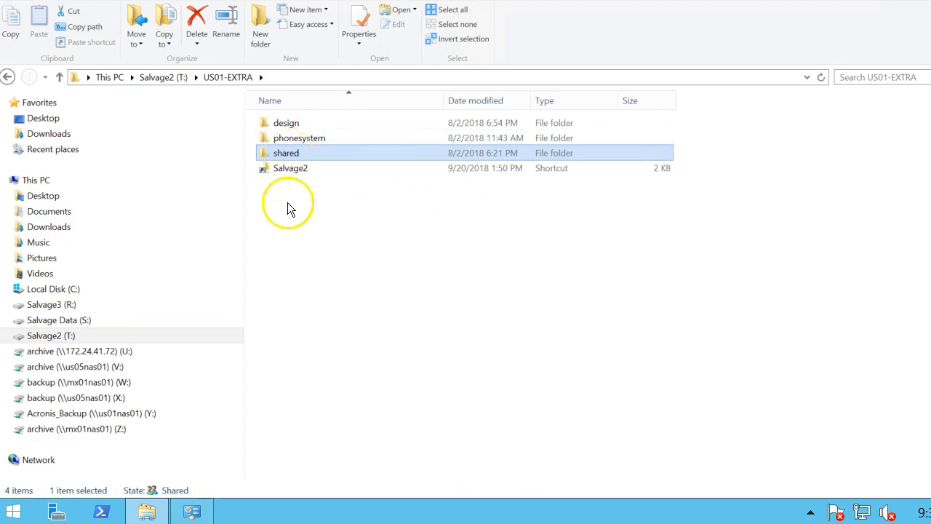
Open the shared folder and bring up its Properties.
right_click(295, 154)
left_click(293, 153)
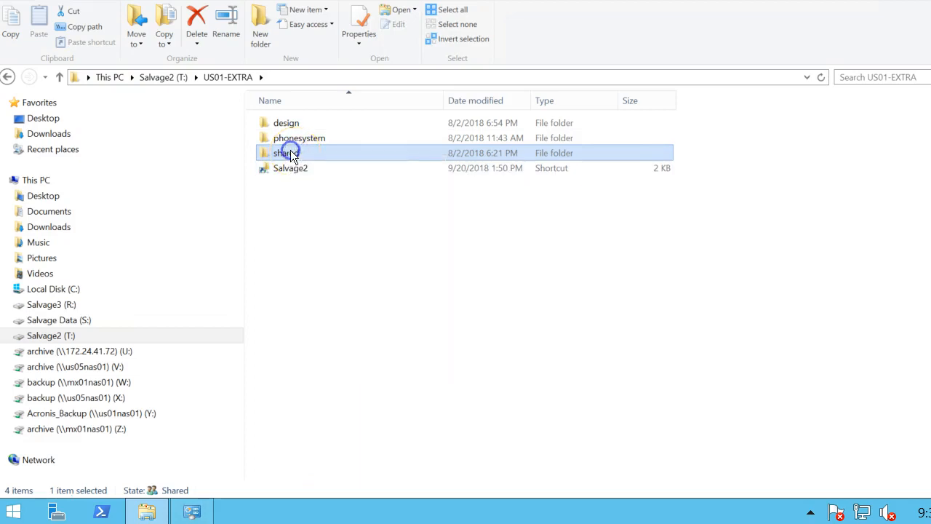
double_click(292, 153)
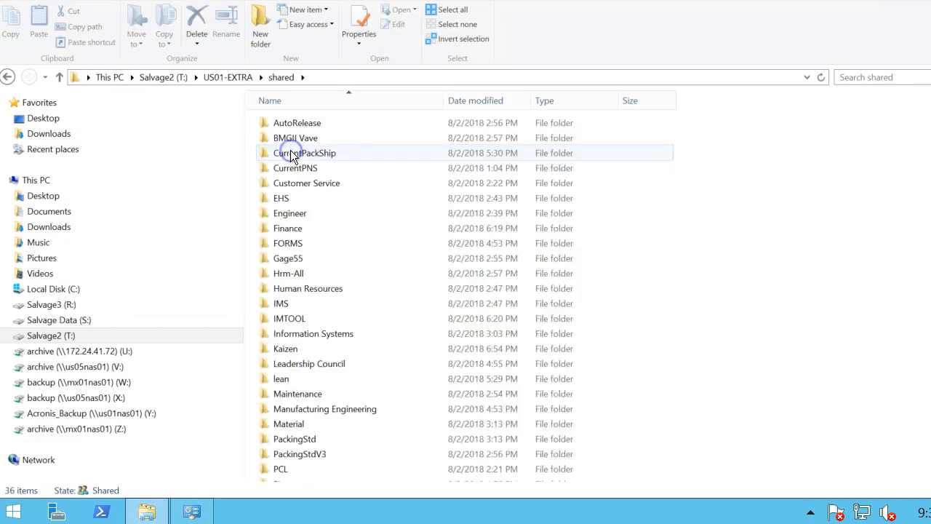
right_click(309, 226)
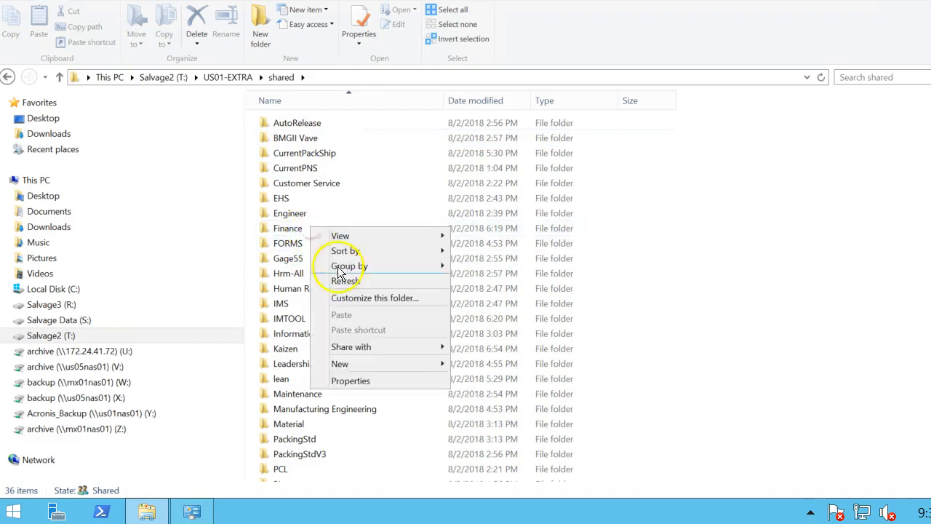
left_click(354, 379)
Review shared's security permissions for SYSTEM, G-NCSA-ADMINISTRATORS, the admin account and Domain Users, then close.
left_click(202, 136)
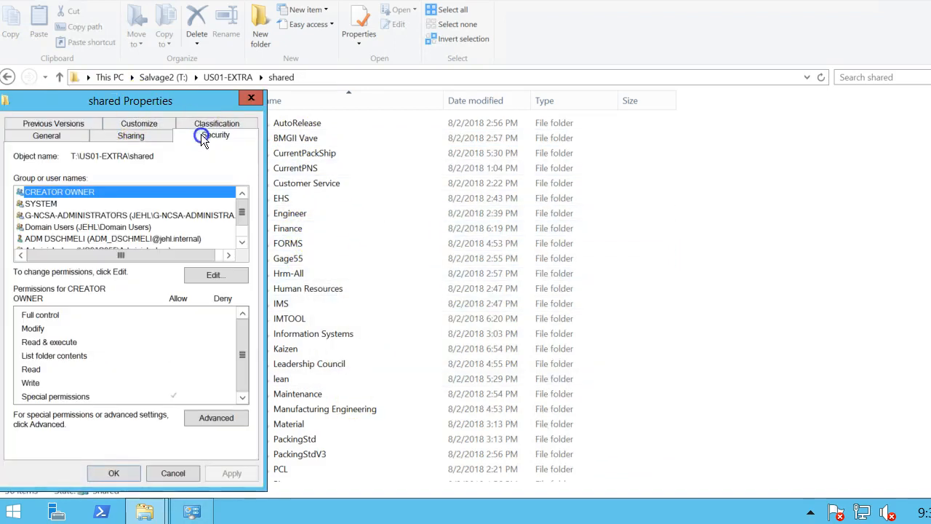
left_click(243, 243)
left_click(148, 192)
left_click(148, 202)
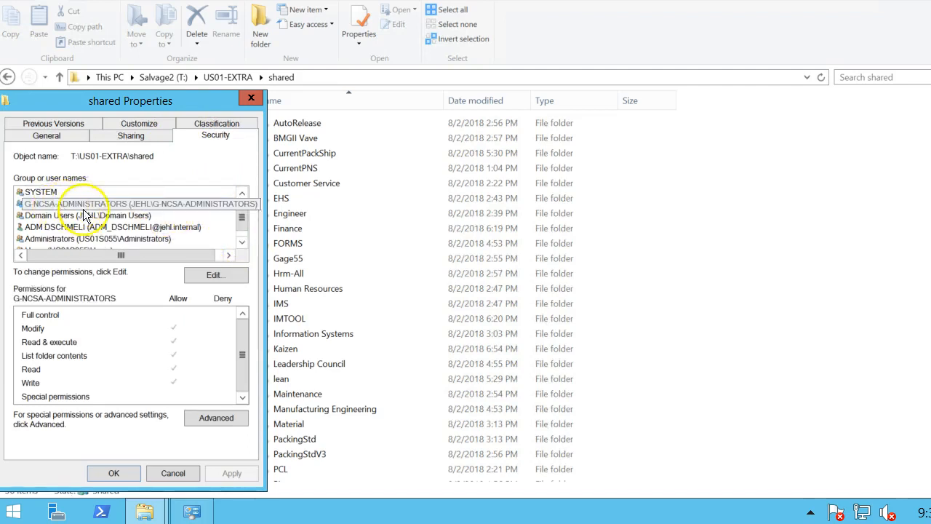
left_click_drag(245, 216, 244, 233)
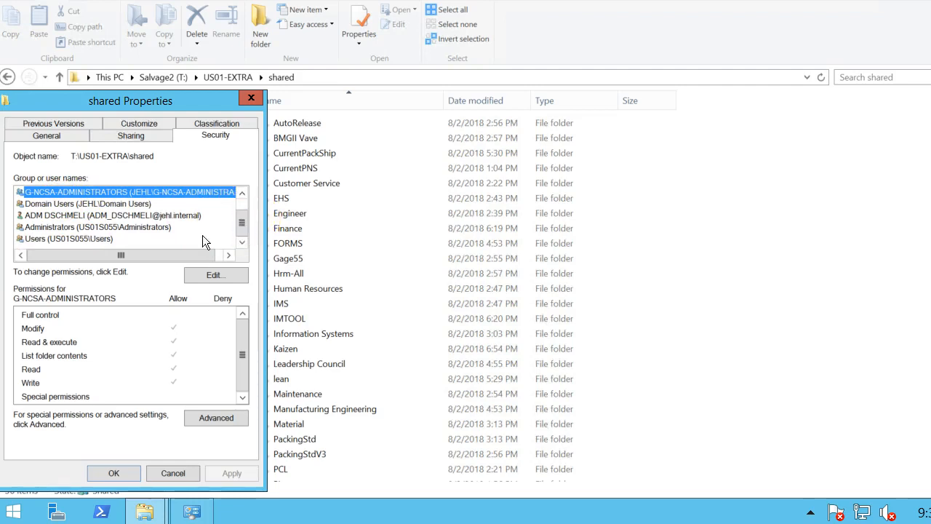
left_click(138, 216)
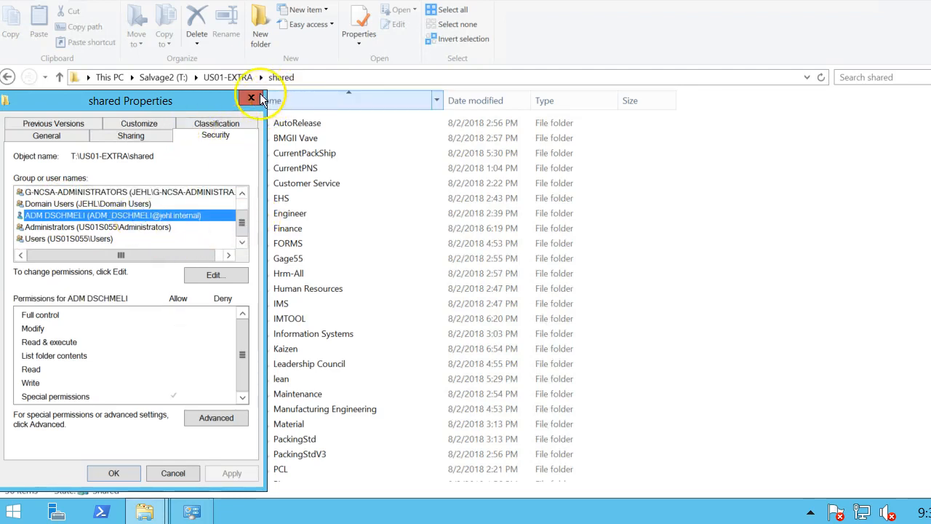
left_click(135, 204)
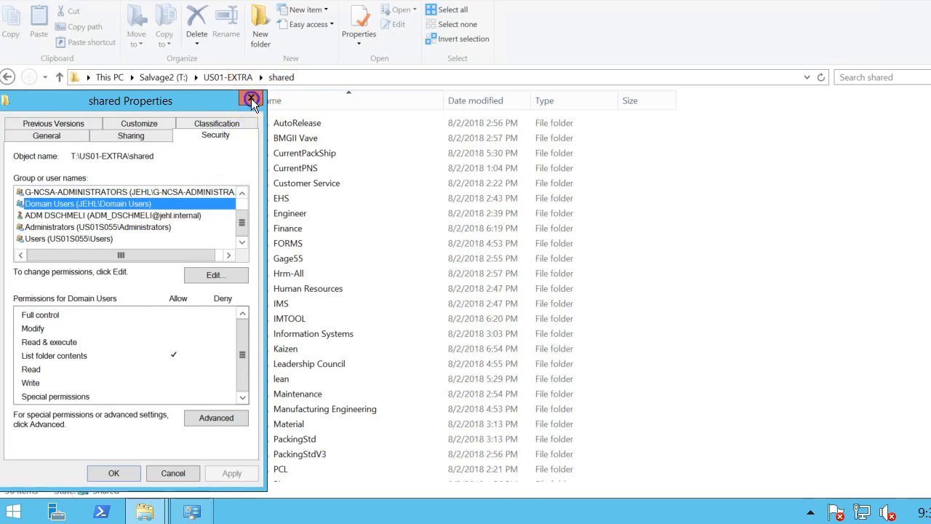
left_click(251, 97)
right_click(286, 211)
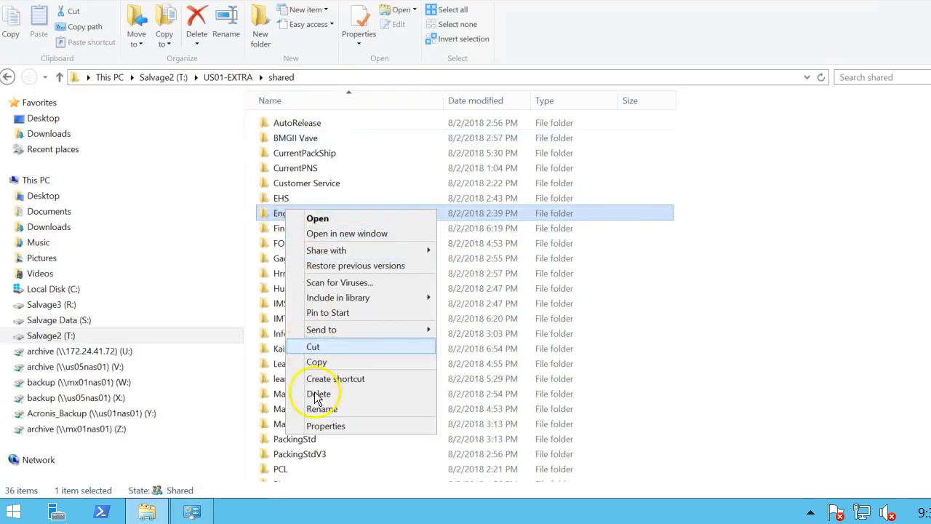
Check the Engineer folder's security permissions and close its Properties.
left_click(370, 427)
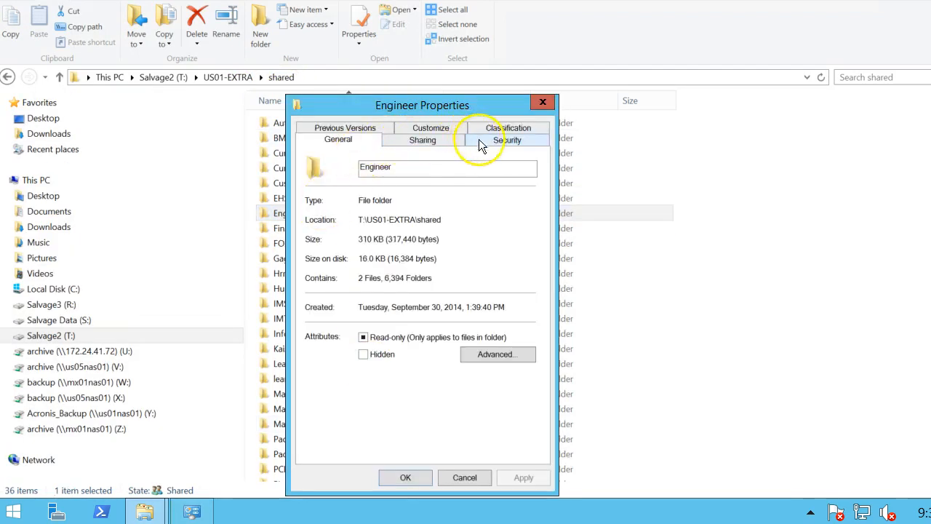
left_click(494, 140)
scroll(393, 228, "down", 1)
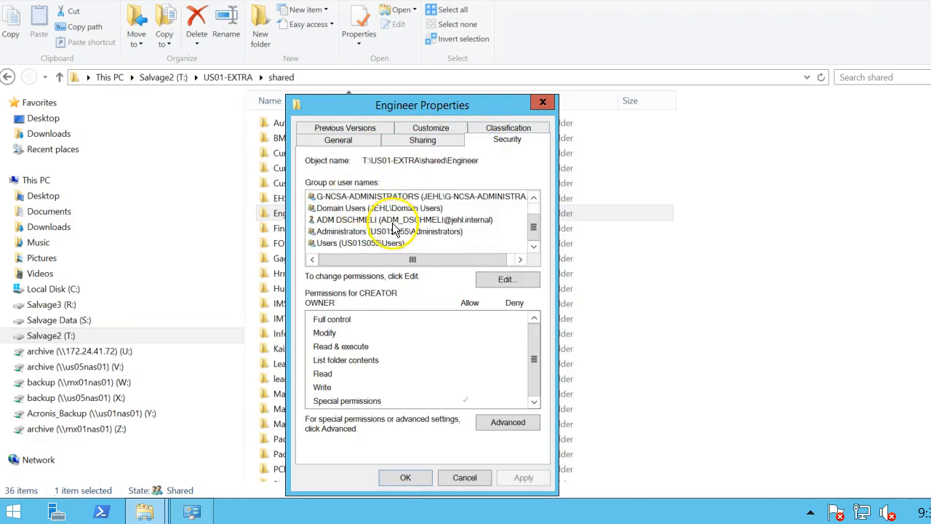
left_click(553, 101)
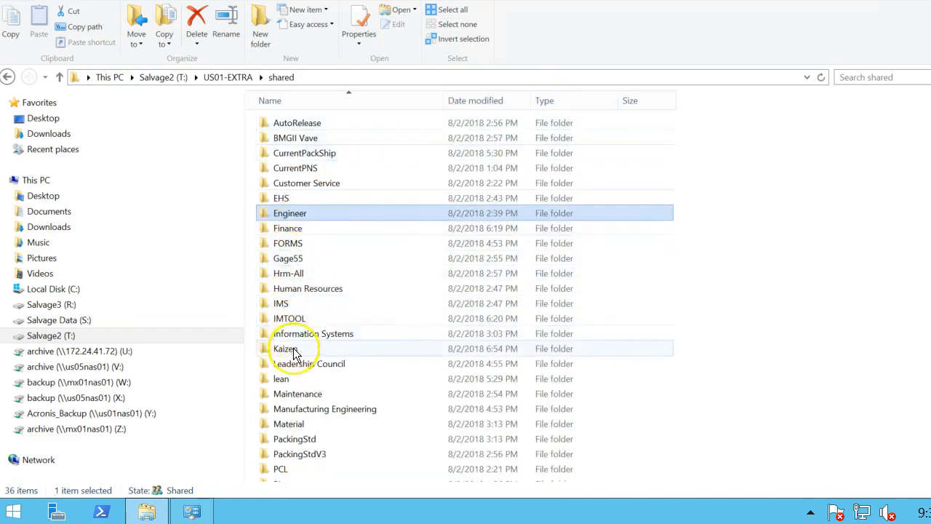
Review Manufacturing Engineering's security permissions, including G-US01-ManufacturingEng, then close the dialog.
right_click(298, 409)
left_click(340, 408)
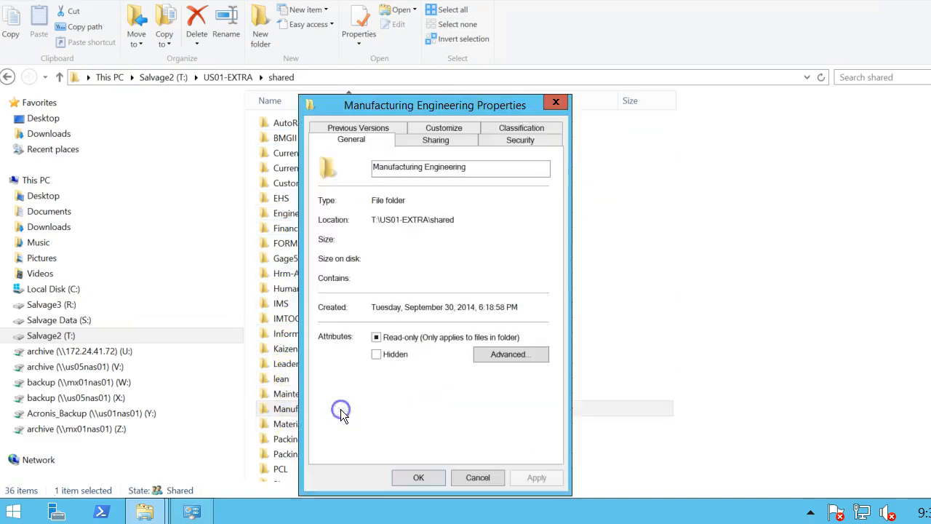
left_click(524, 141)
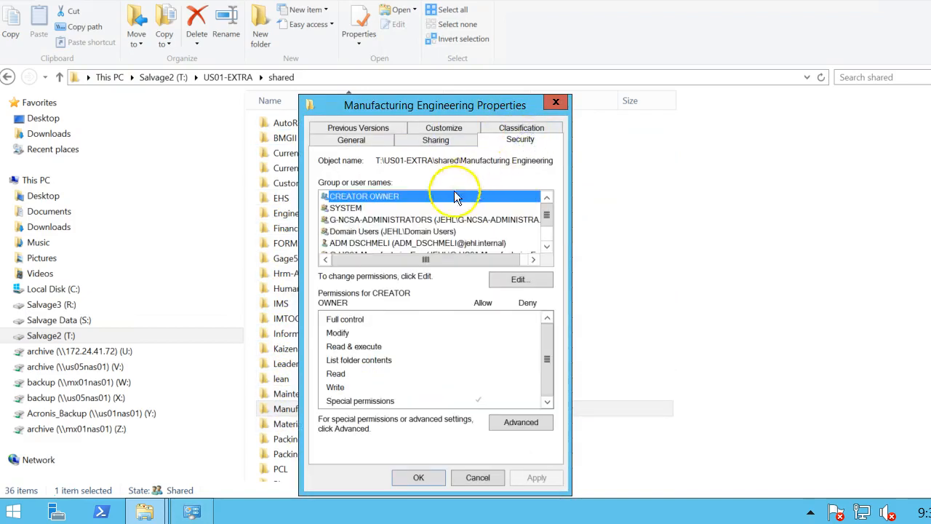
scroll(432, 228, "down", 1)
scroll(440, 234, "up", 1)
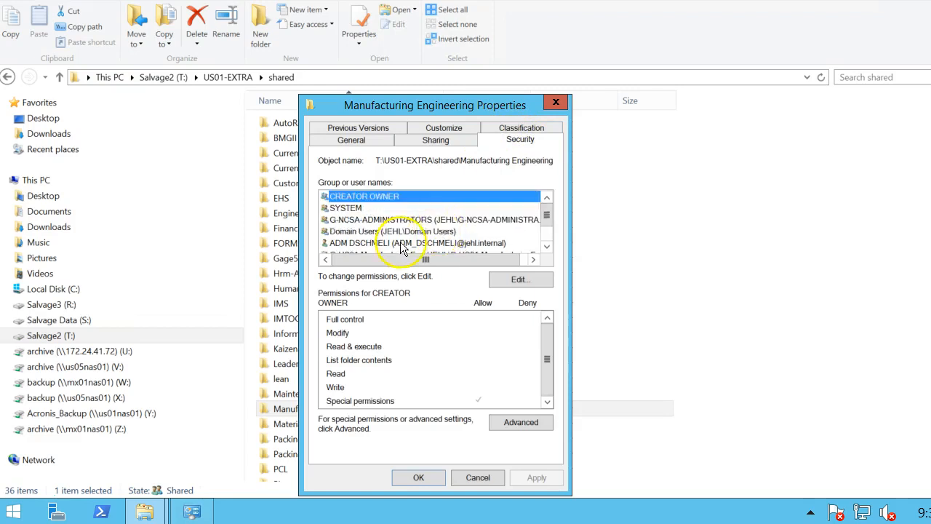
scroll(396, 226, "down", 1)
left_click(390, 220)
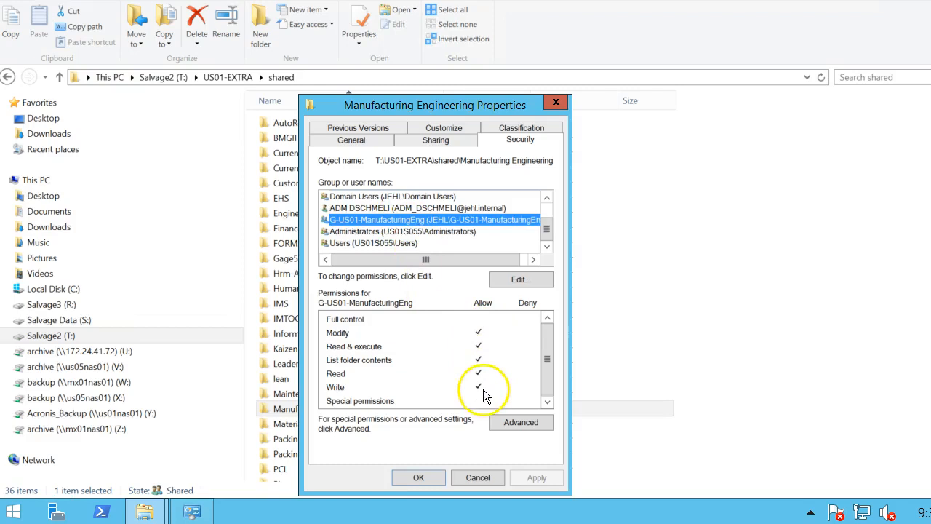
scroll(516, 198, "up", 1)
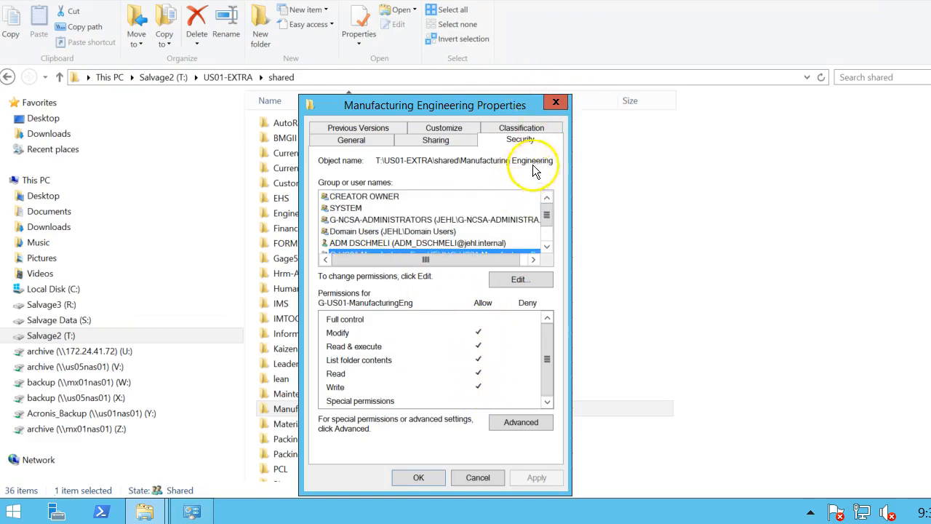
left_click(555, 102)
Go back to US01-EXTRA and reopen the shared folder.
left_click(7, 77)
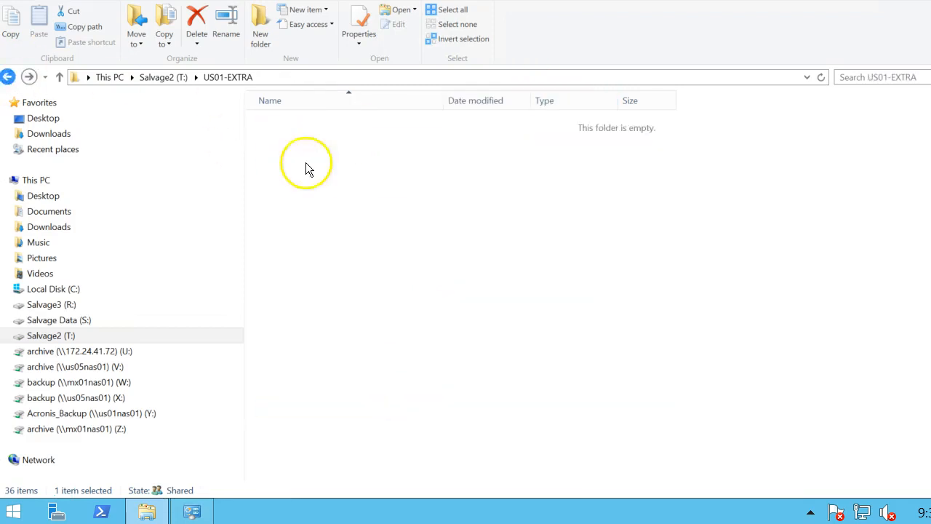
left_click(293, 155)
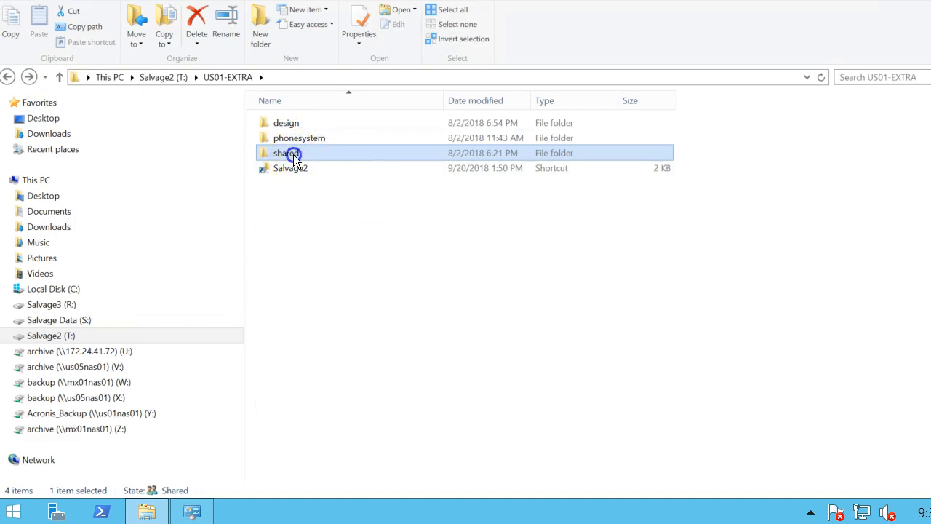
double_click(294, 155)
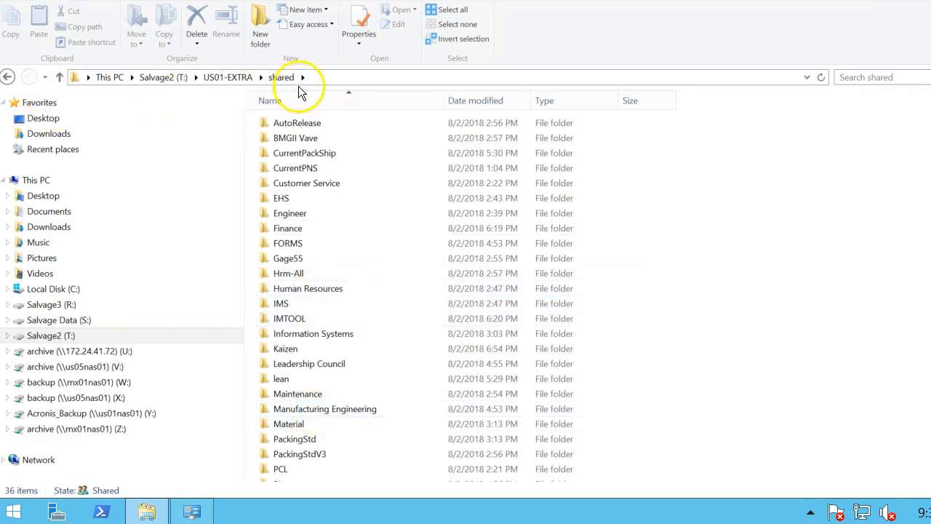
Look over the Human Resources folder's security permissions and close its Properties.
right_click(322, 297)
left_click(340, 286)
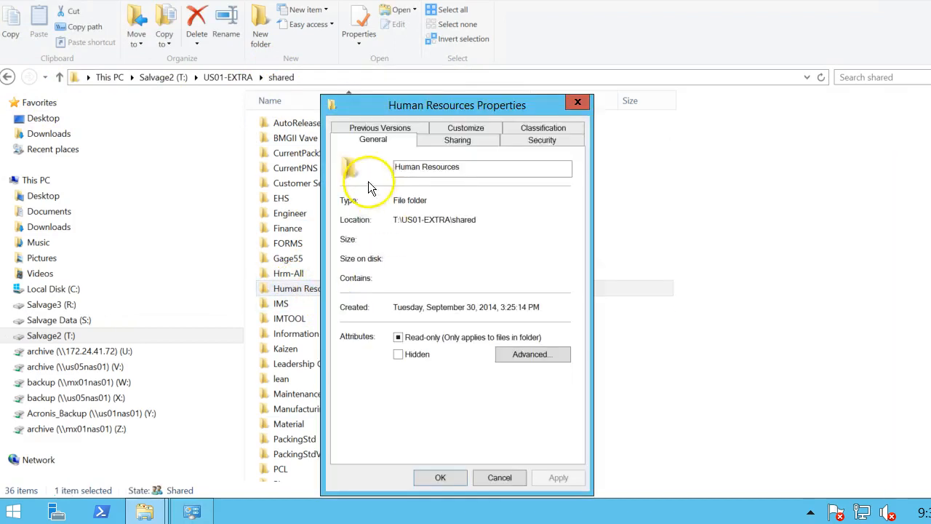
left_click(555, 140)
scroll(476, 212, "down", 1)
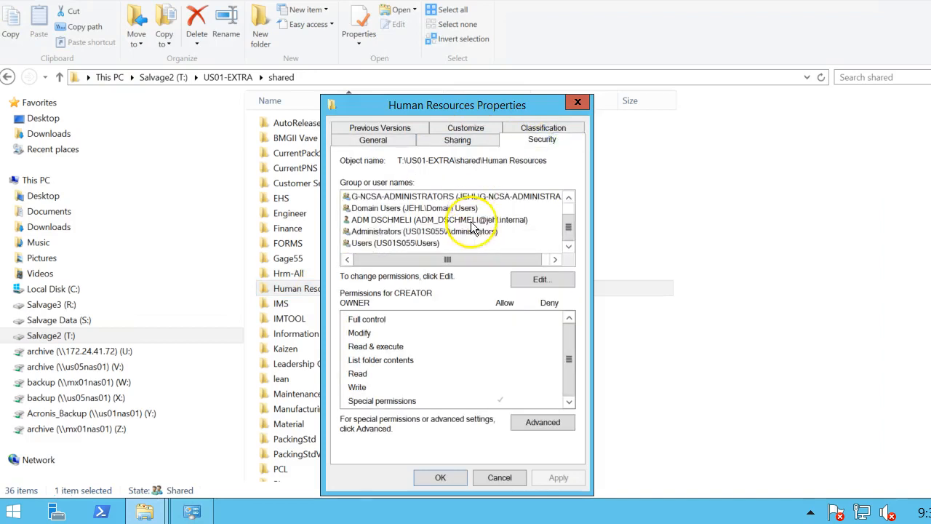
scroll(411, 216, "up", 1)
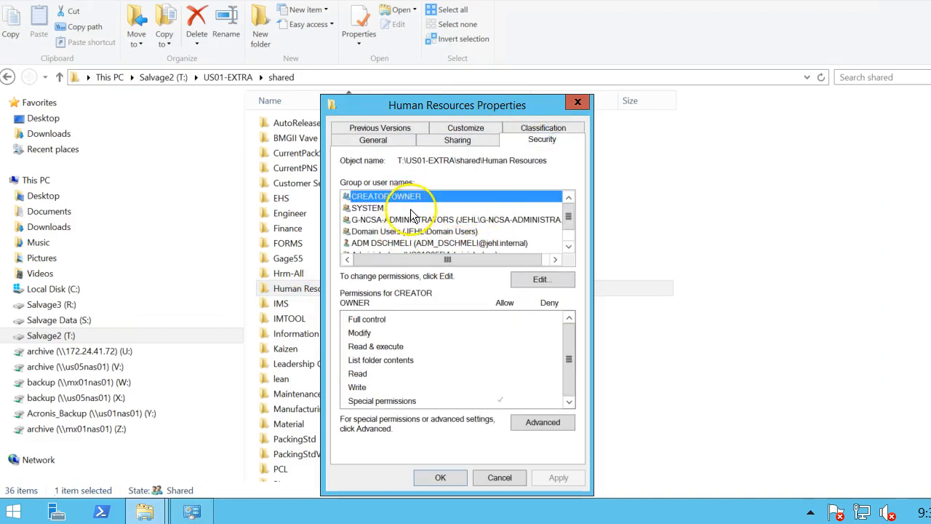
left_click(578, 103)
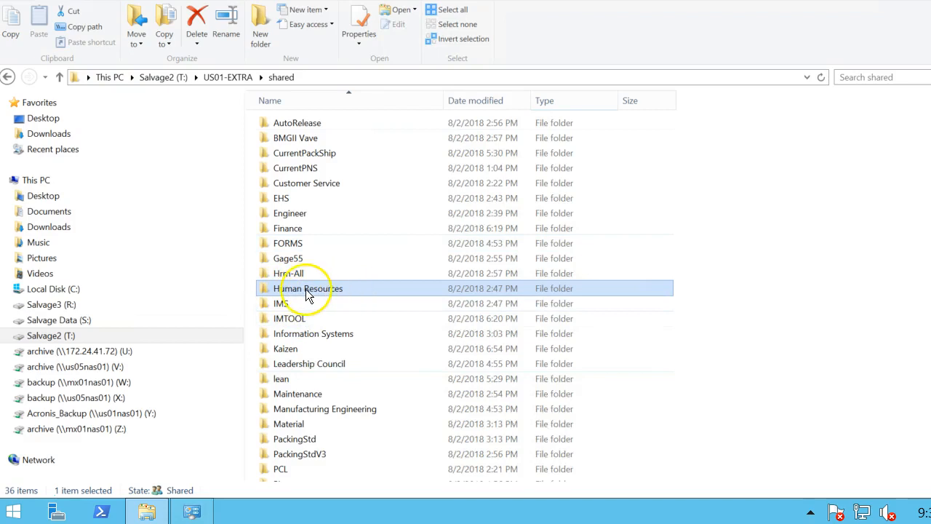
mouse_move(301, 289)
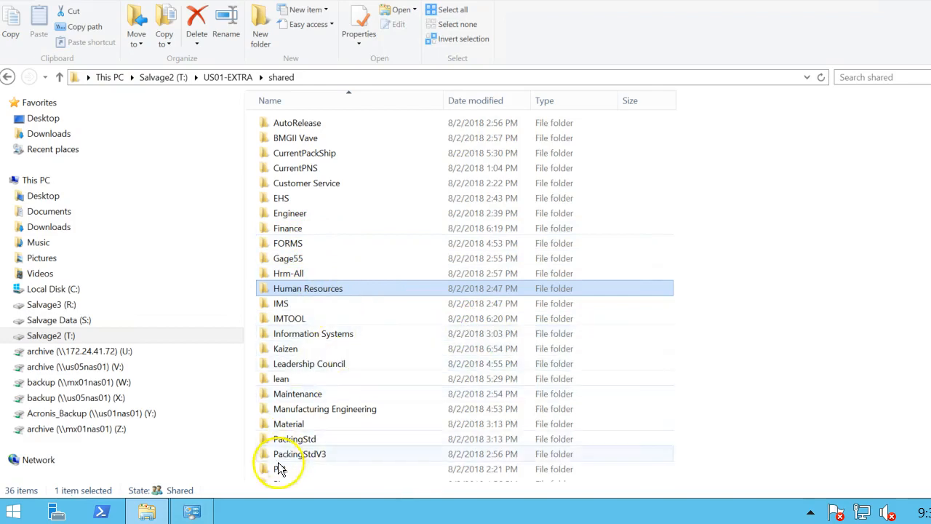
mouse_move(152, 507)
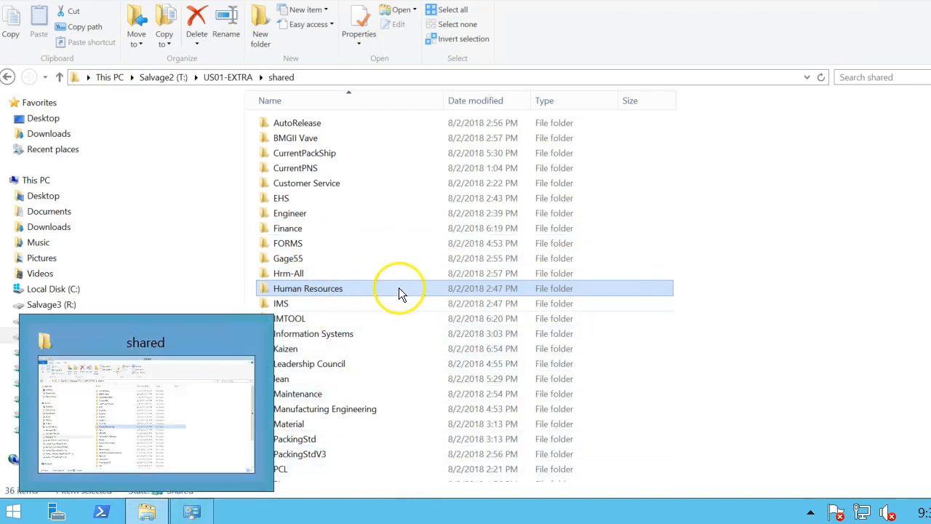